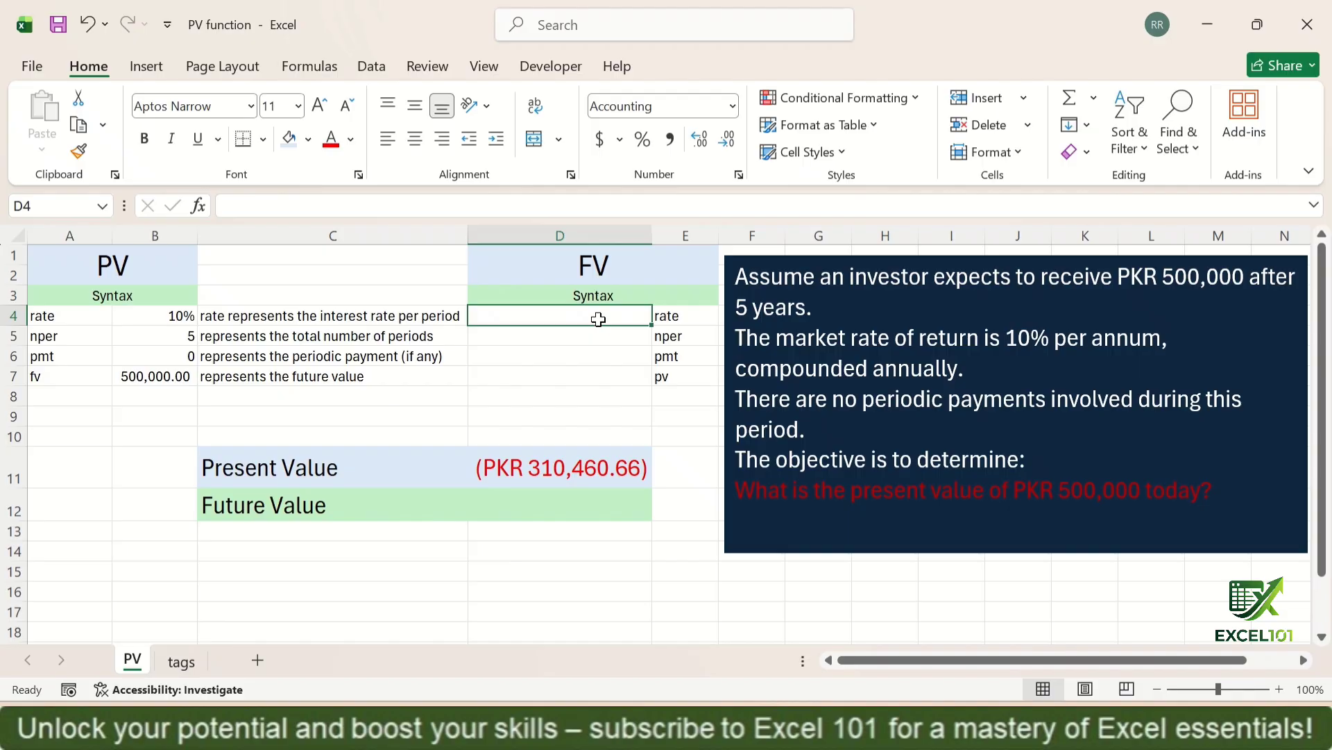
key("Right")
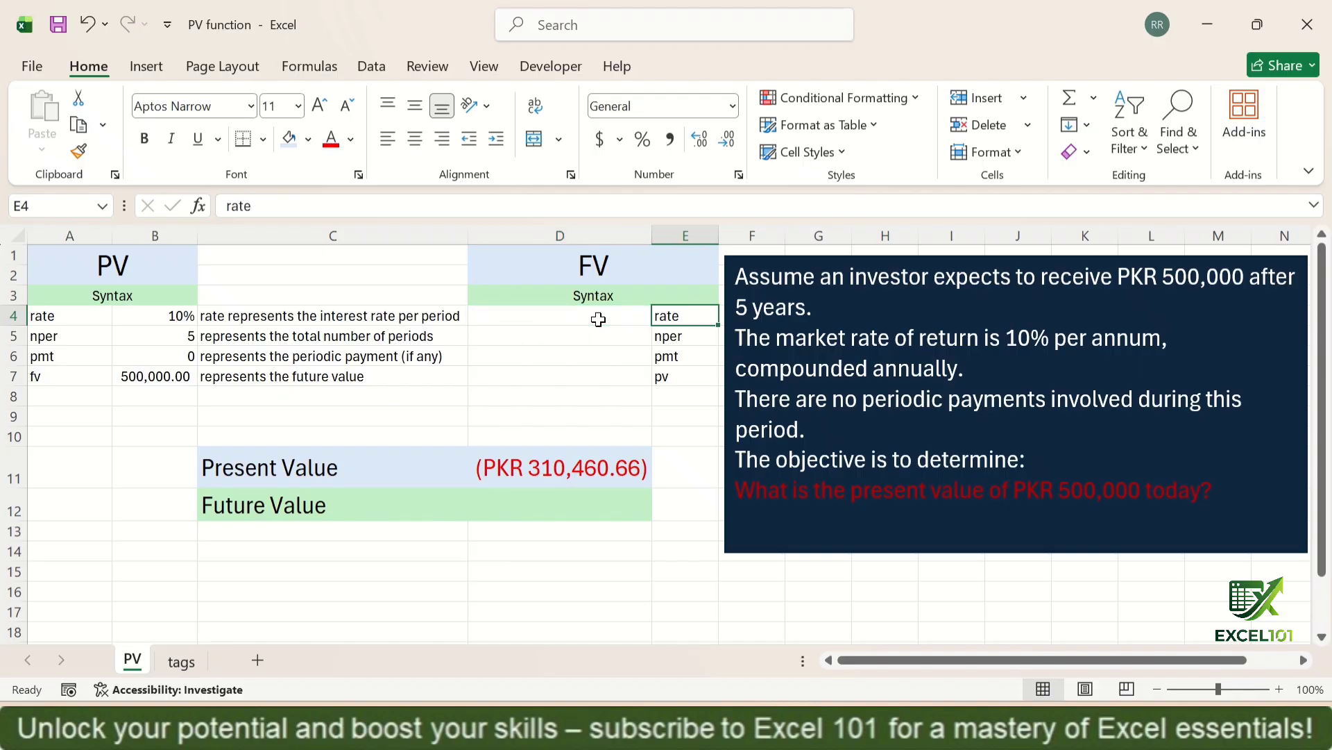
key("Down")
key("Down")
key("Down")
key("Down")
key("Down")
key("Down")
key("Down")
key("Down")
key("Left")
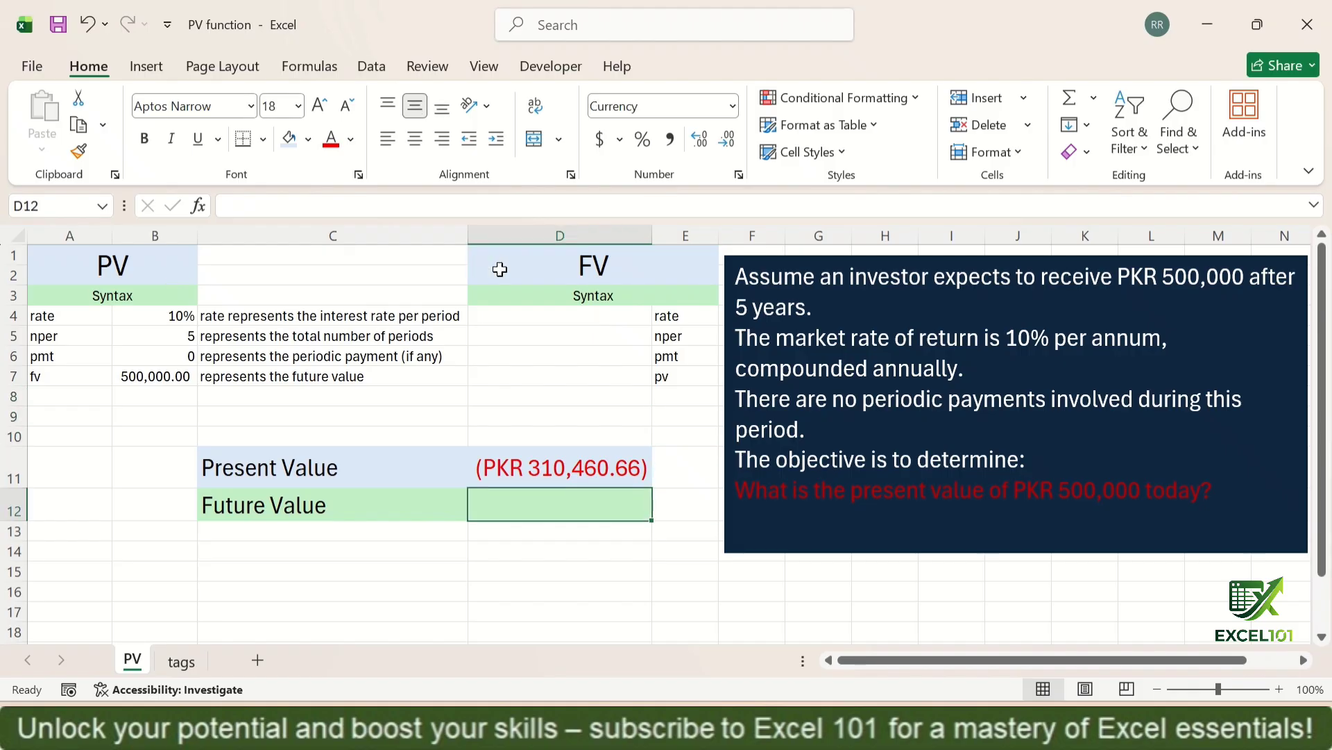
left_click(582, 287)
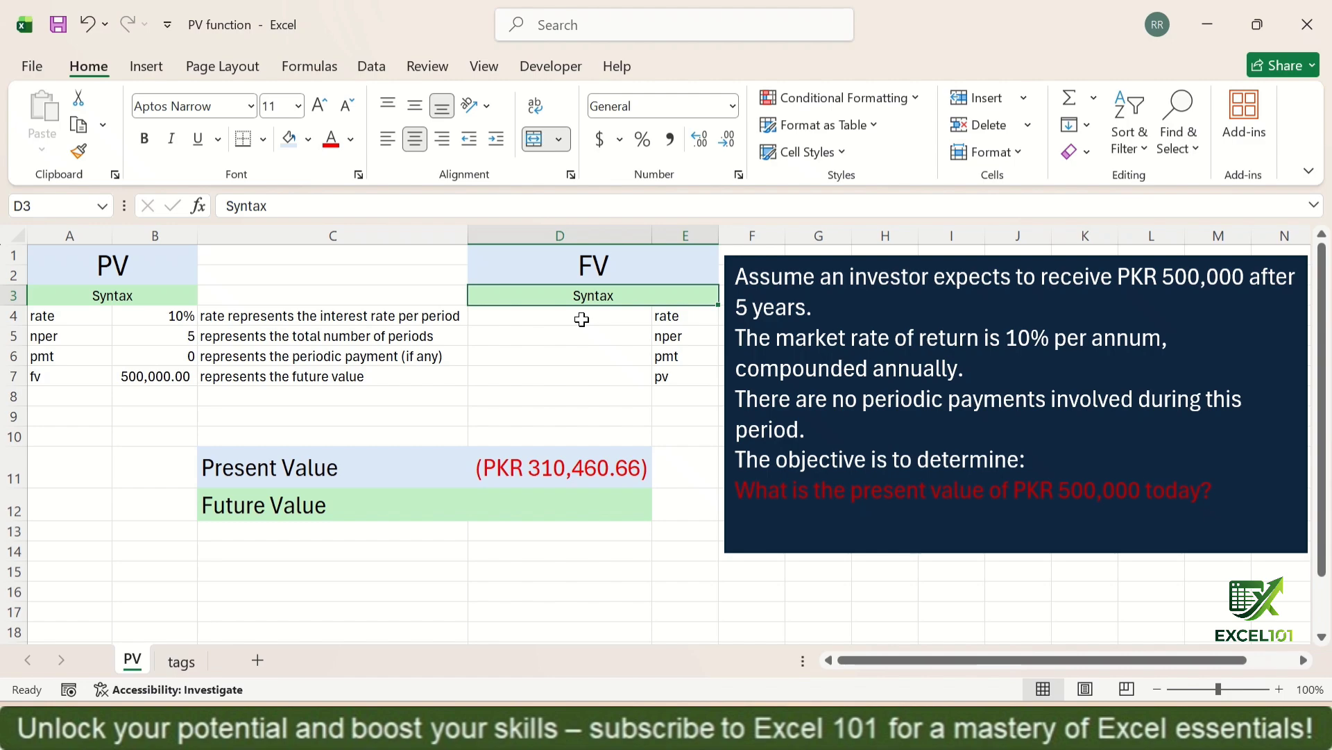
left_click(570, 504)
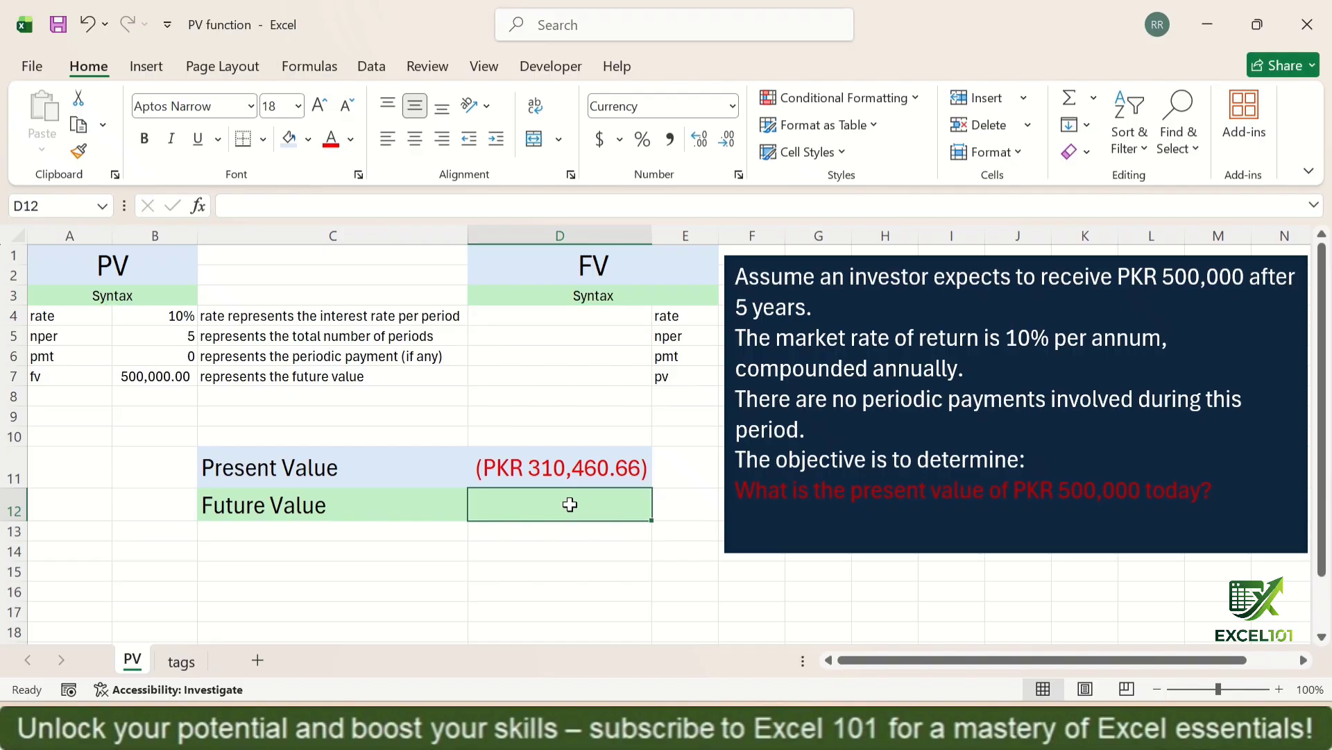
type("=fv")
key("Tab")
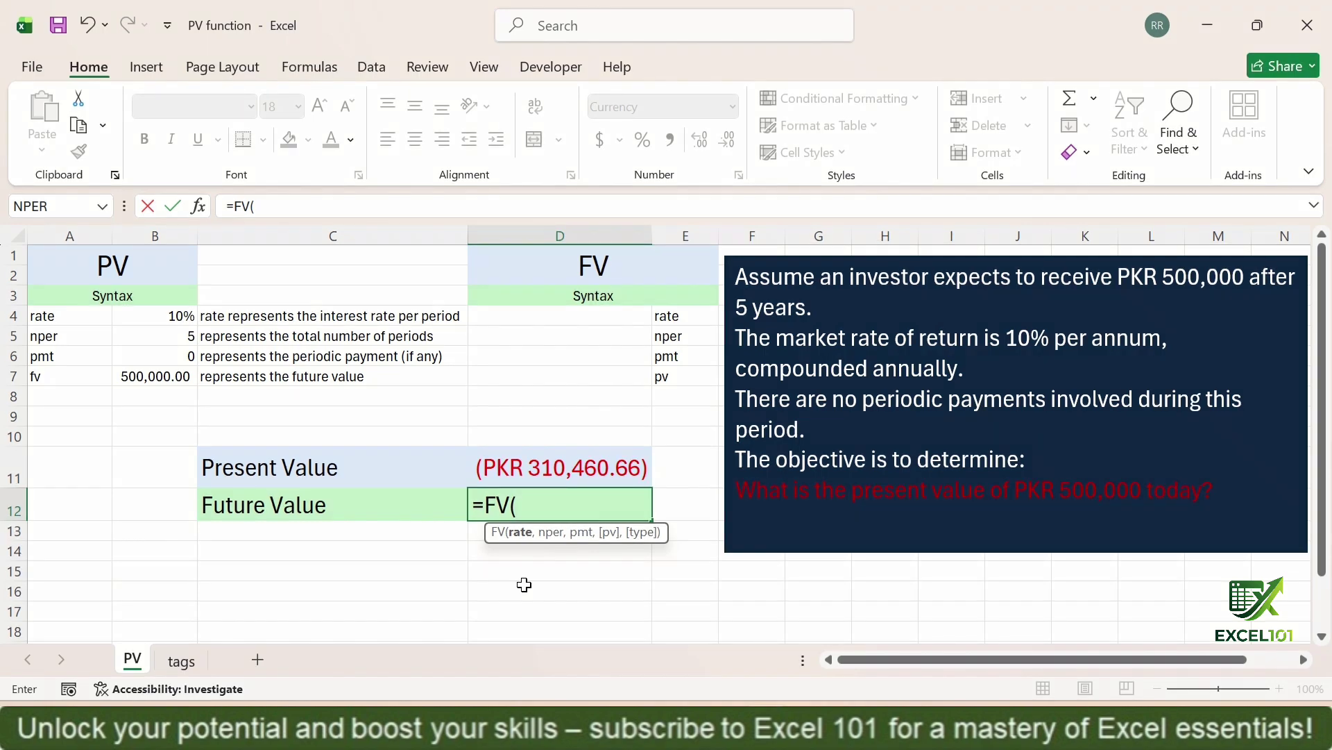
key("BackSpace")
key("BackSpace")
key("BackSpace")
key("BackSpace")
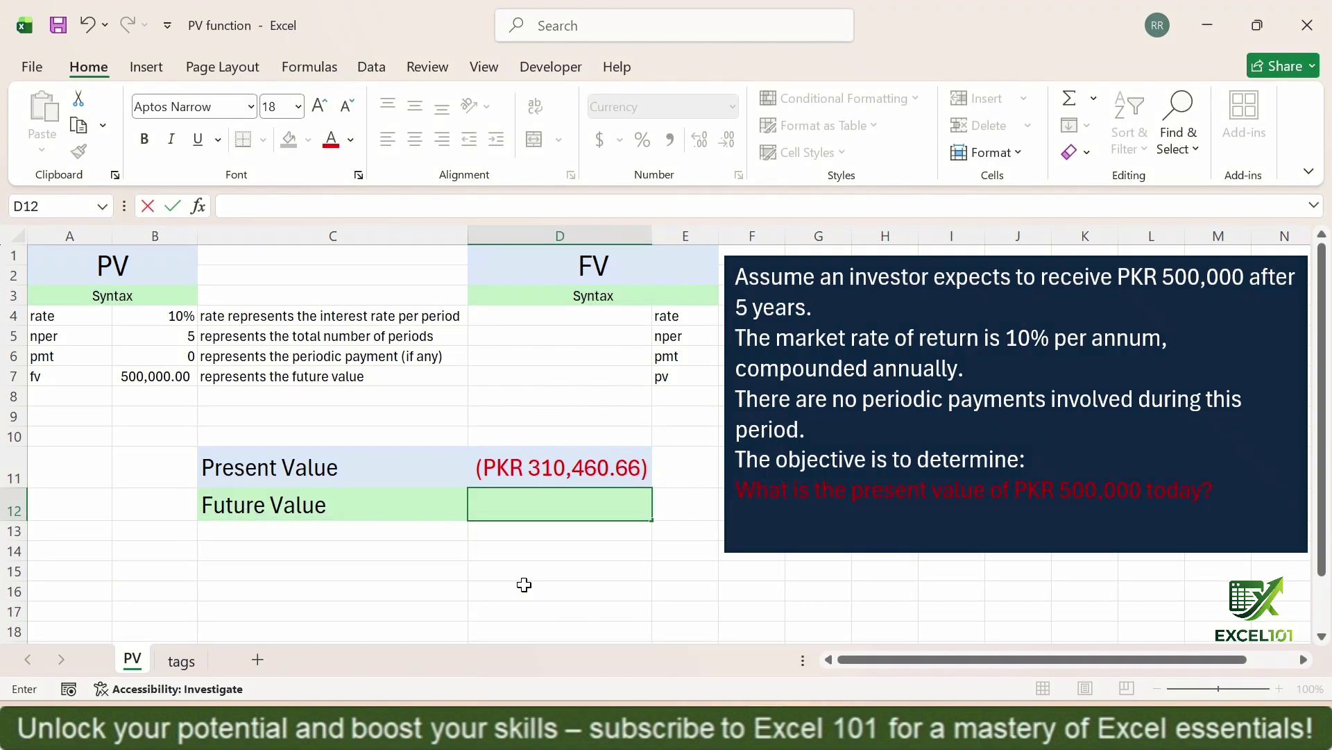
key("Return")
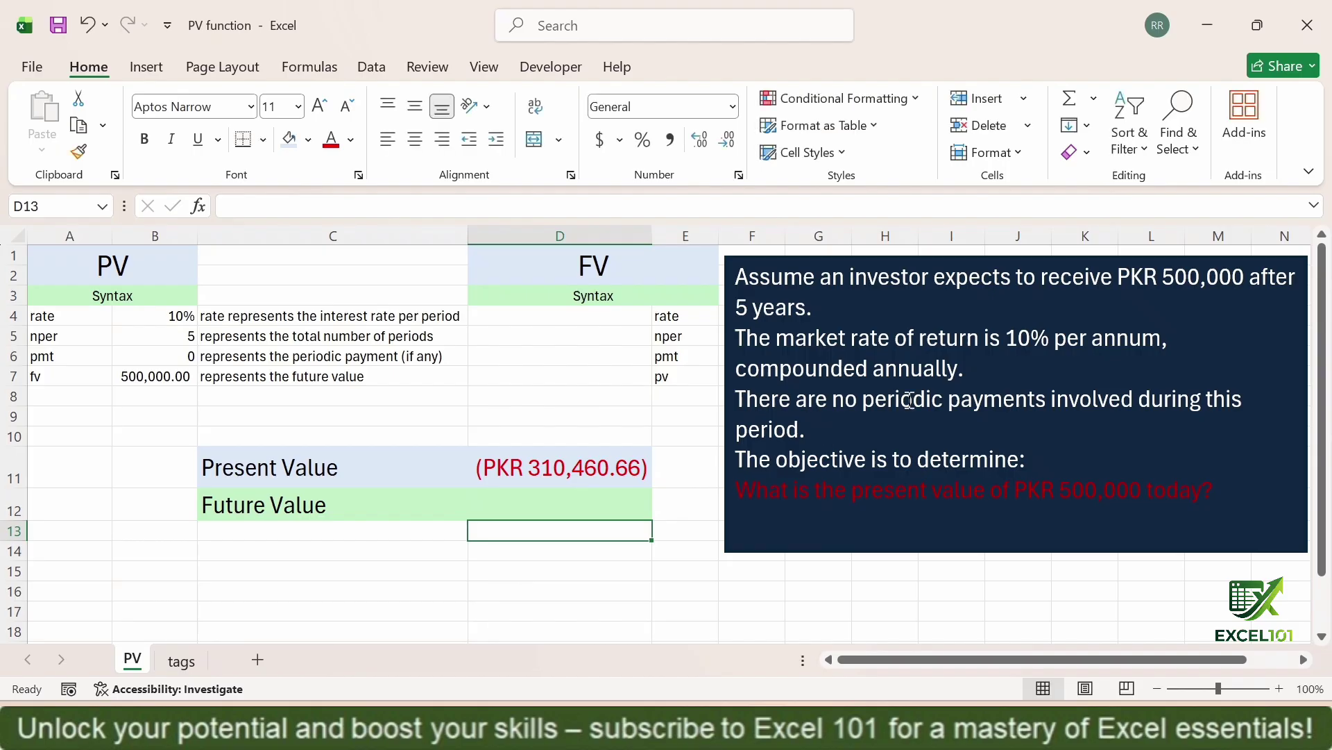
Delete the dark text box containing the investor problem description from the PV sheet
left_click(968, 273)
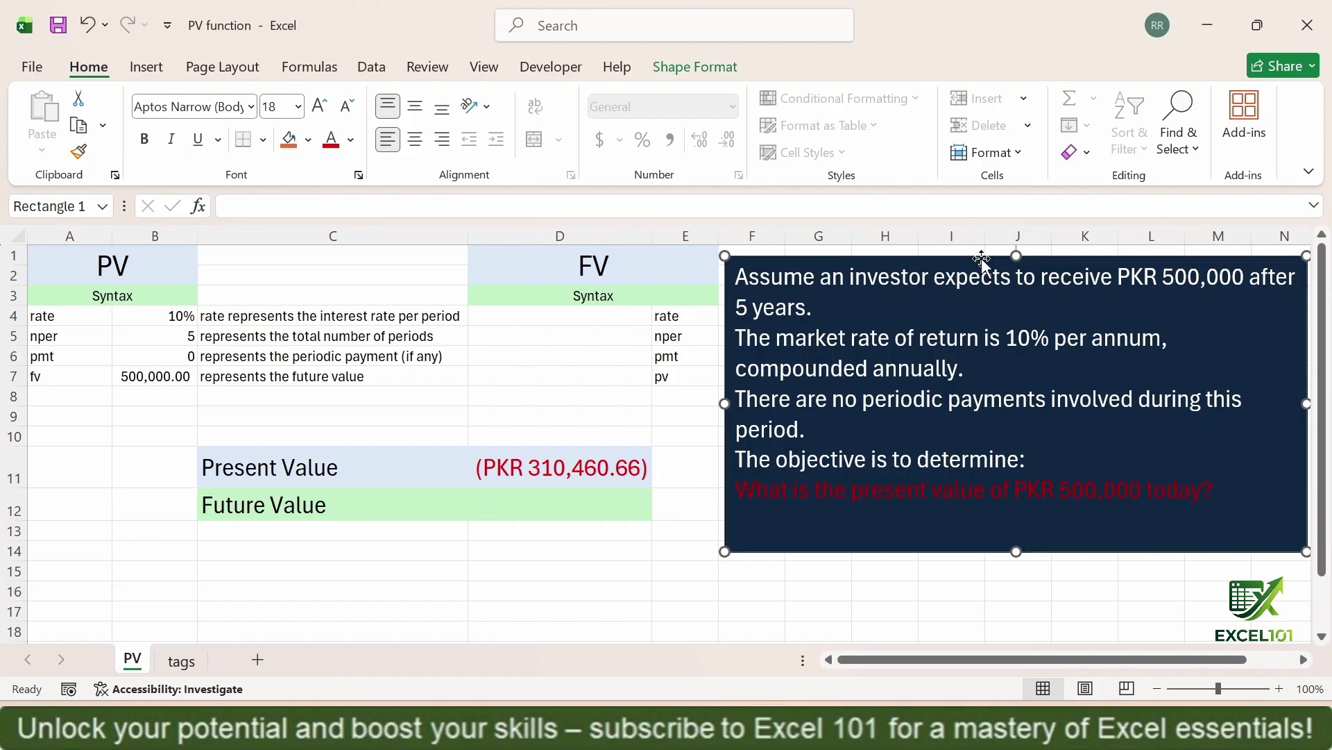
key("Delete")
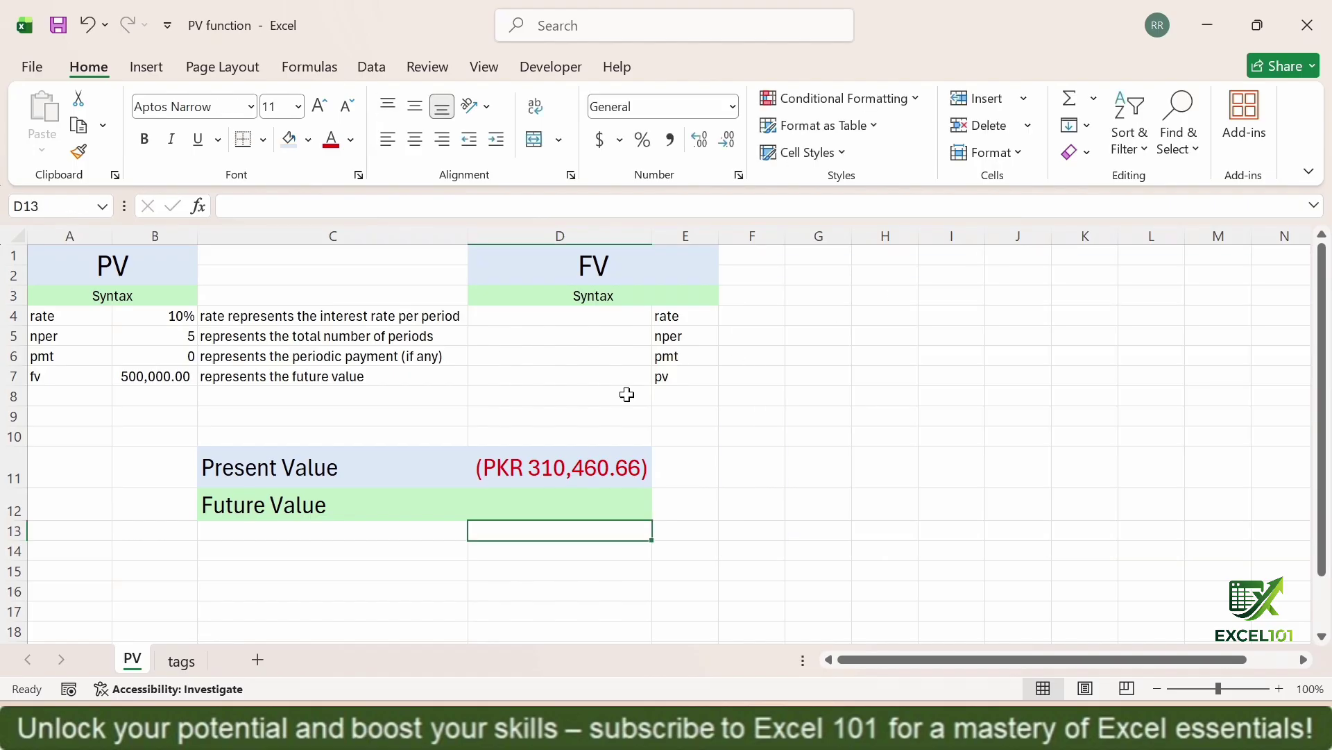
left_click(561, 510)
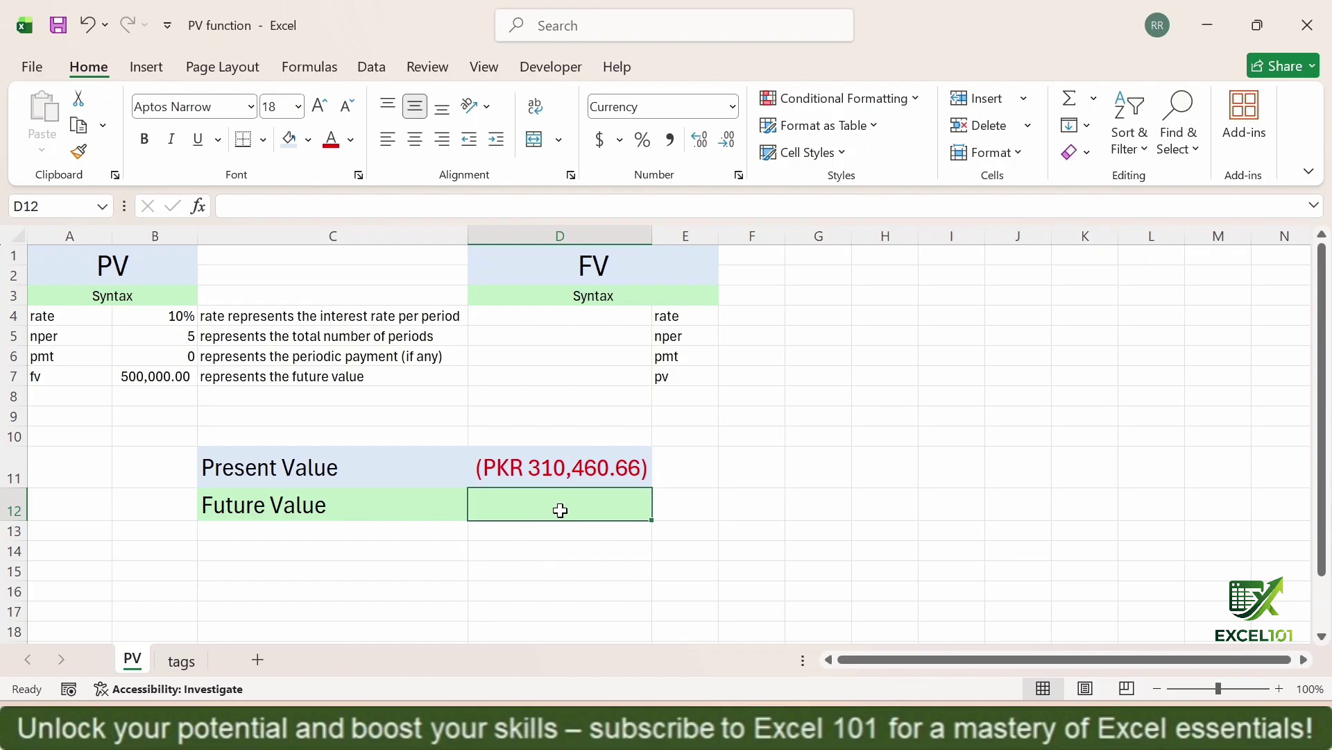
Enter the FV inputs in column D: rate 10% in D4, nper 5 in D5 and pmt 0 in D6
left_click(600, 321)
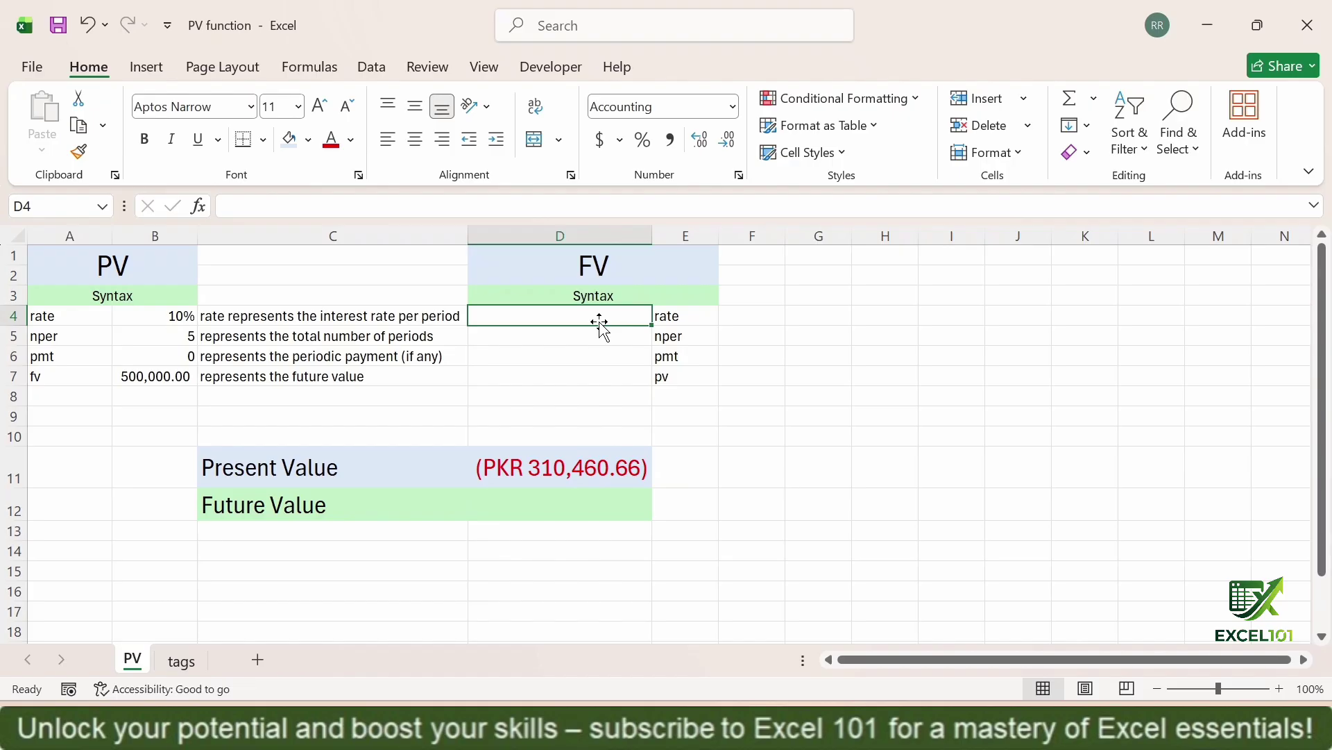
type("10")
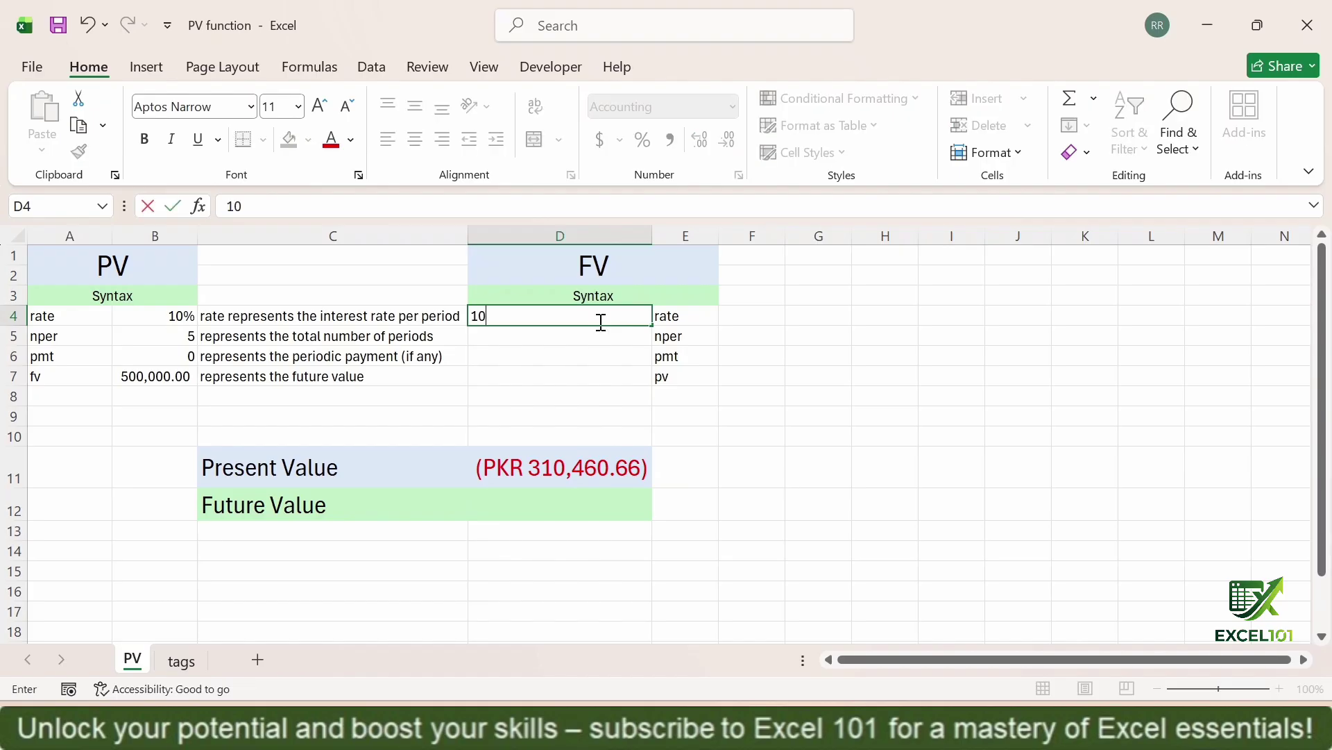
type("%")
key("Return")
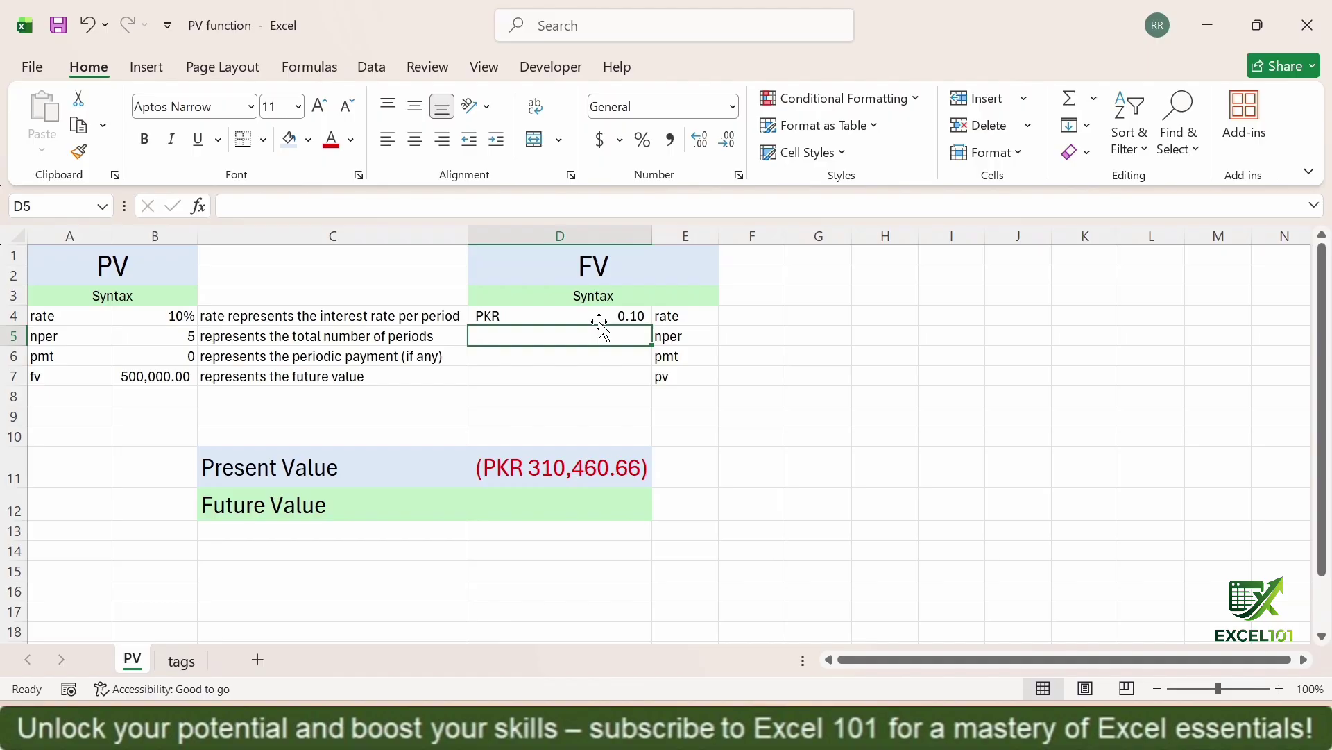
type("5")
key("Return")
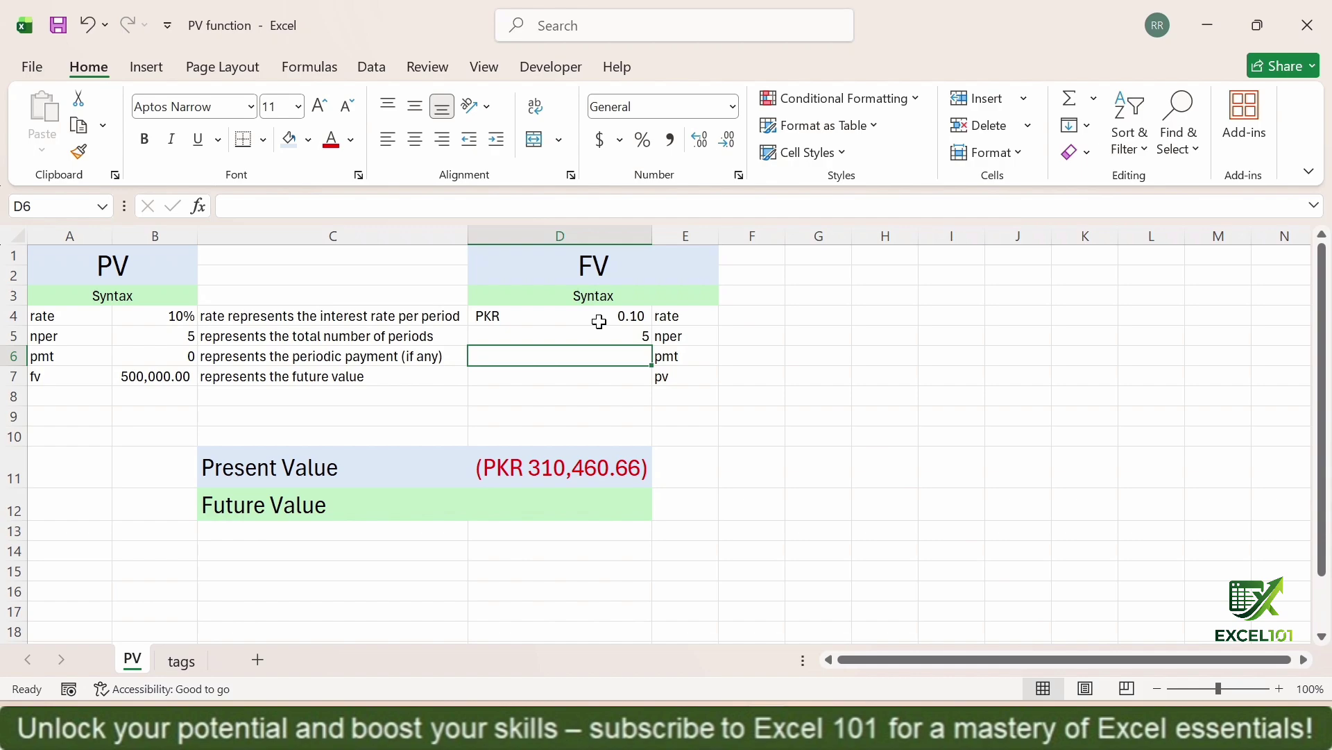
type("0")
key("Return")
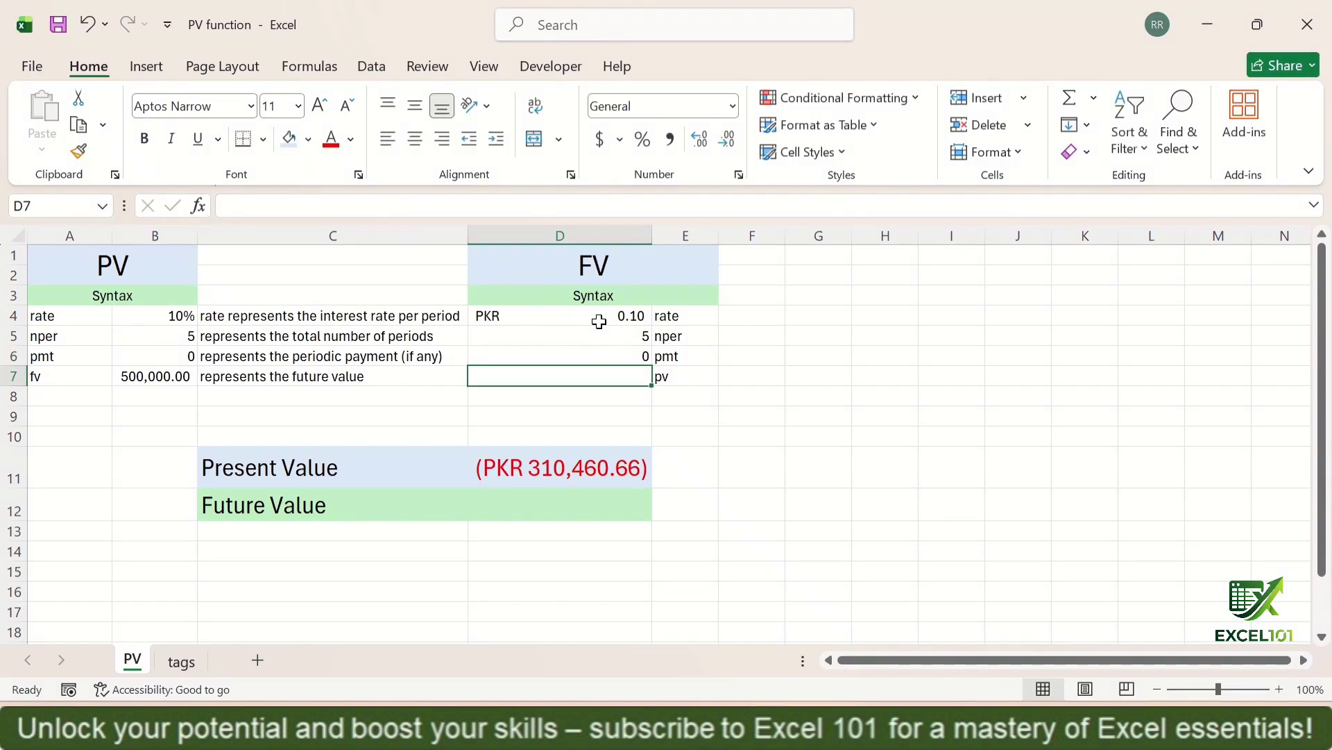
Link the FV block's pv cell D7 to the Present Value result with =D11
type("=")
left_click(583, 469)
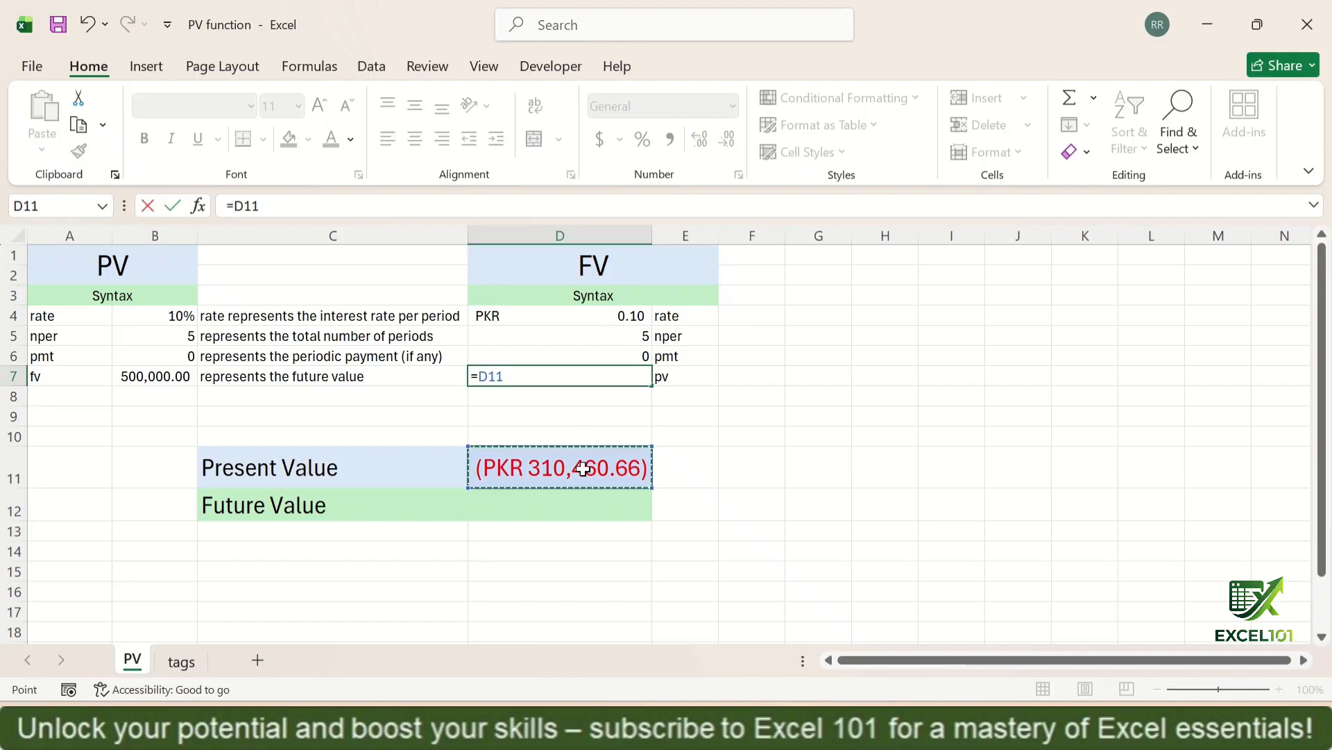
key("Return")
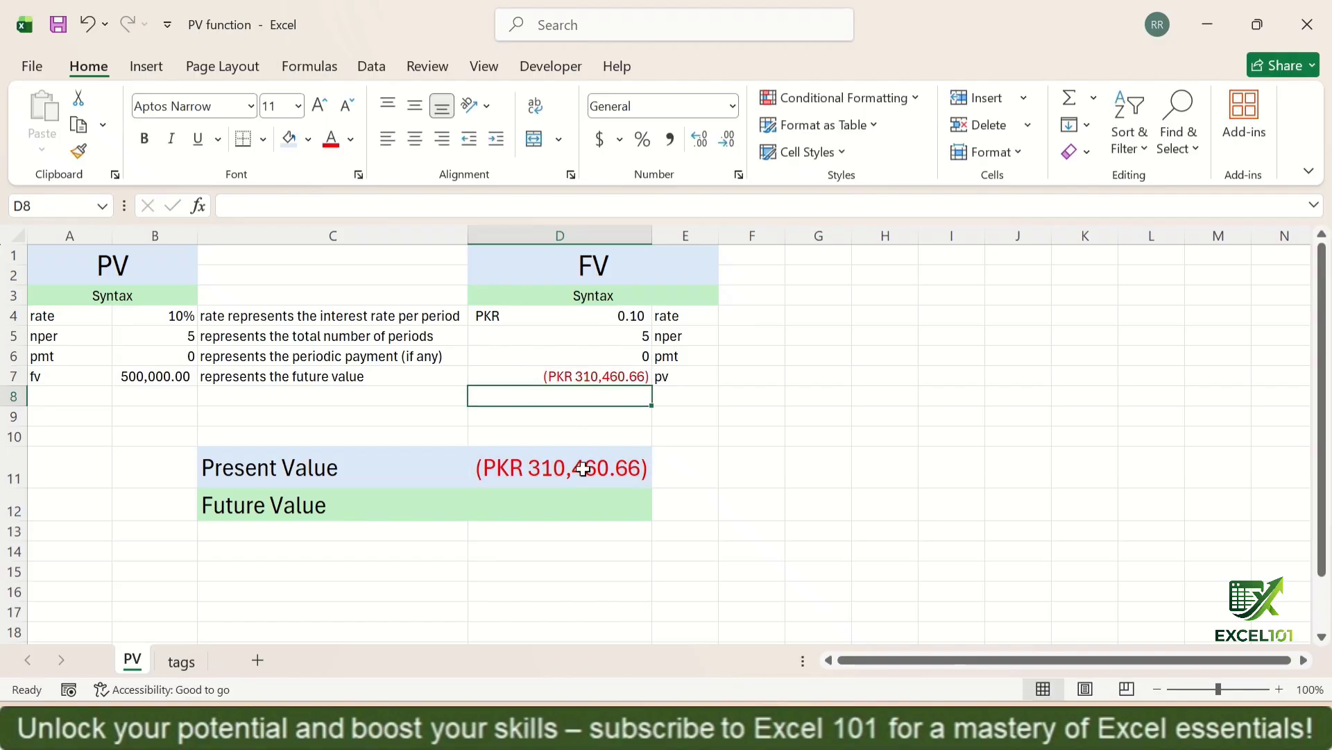
Format the FV rate in D4 as a percentage
left_click(584, 468)
key("Down")
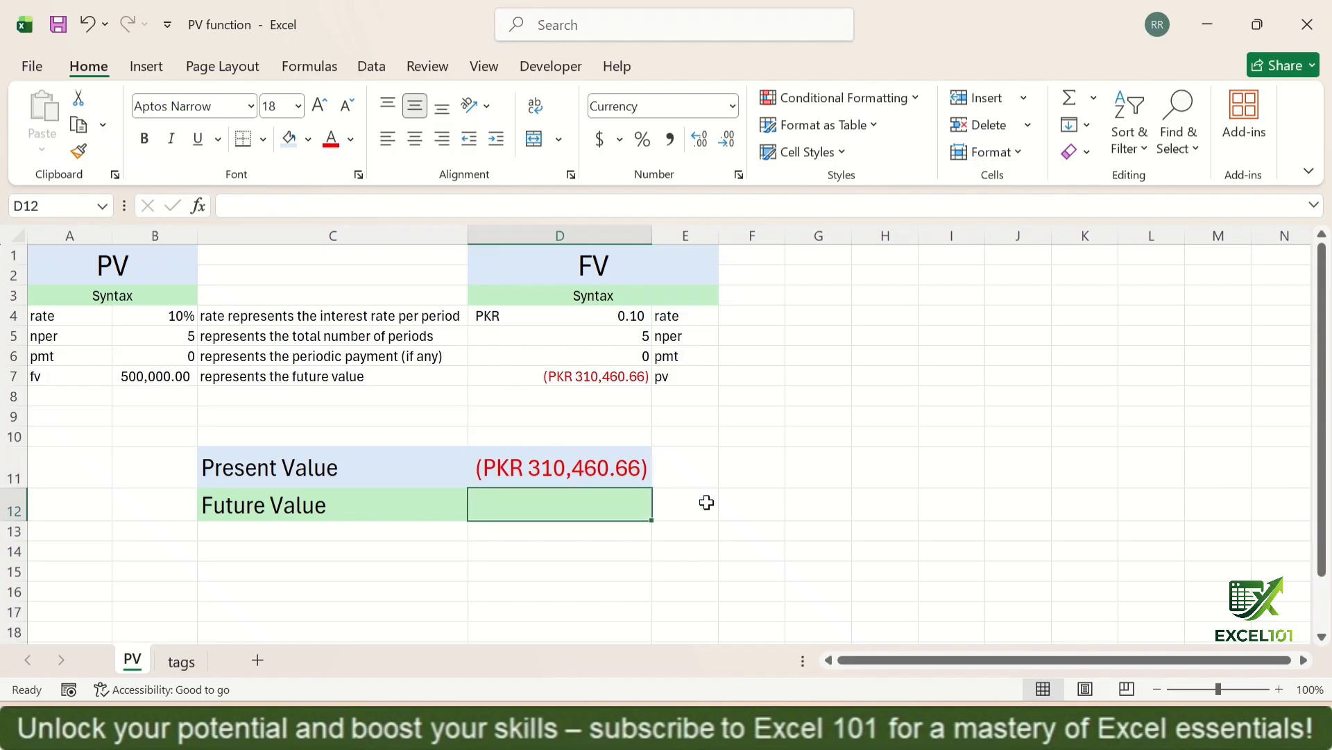
left_click(568, 314)
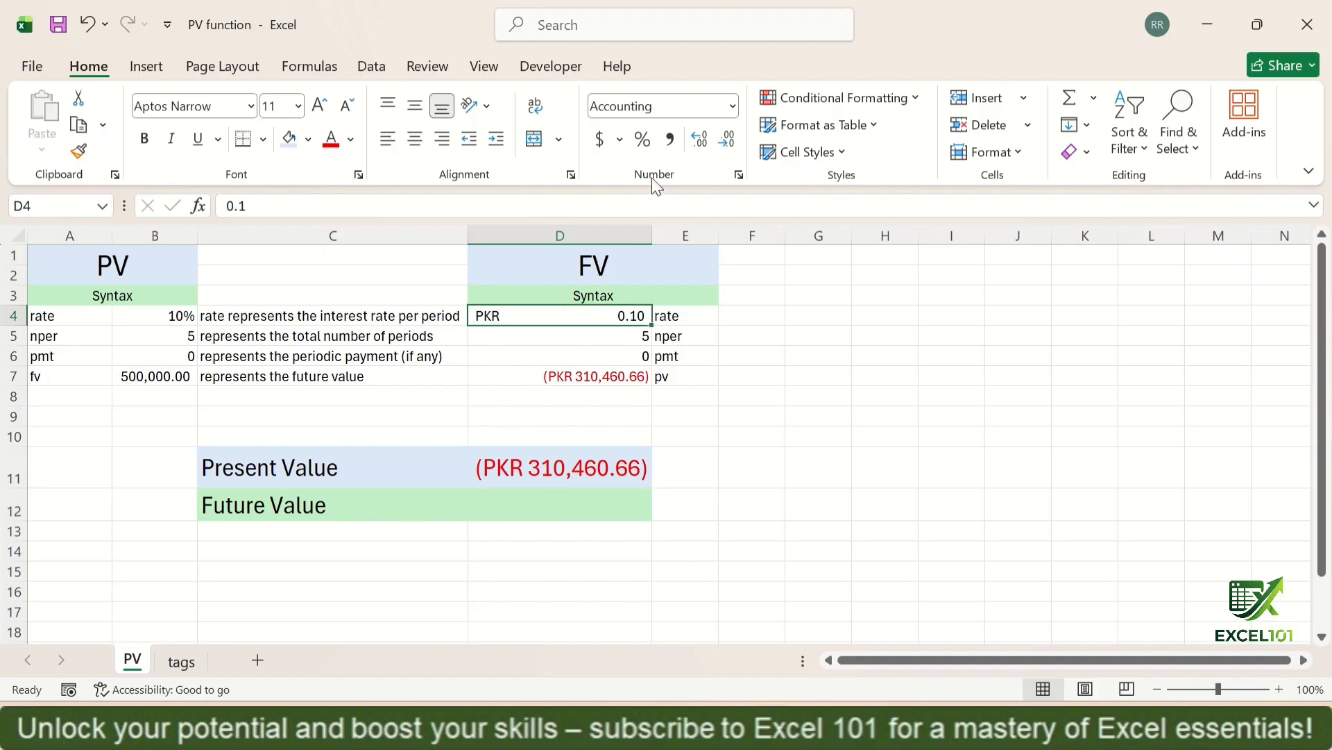
left_click(643, 139)
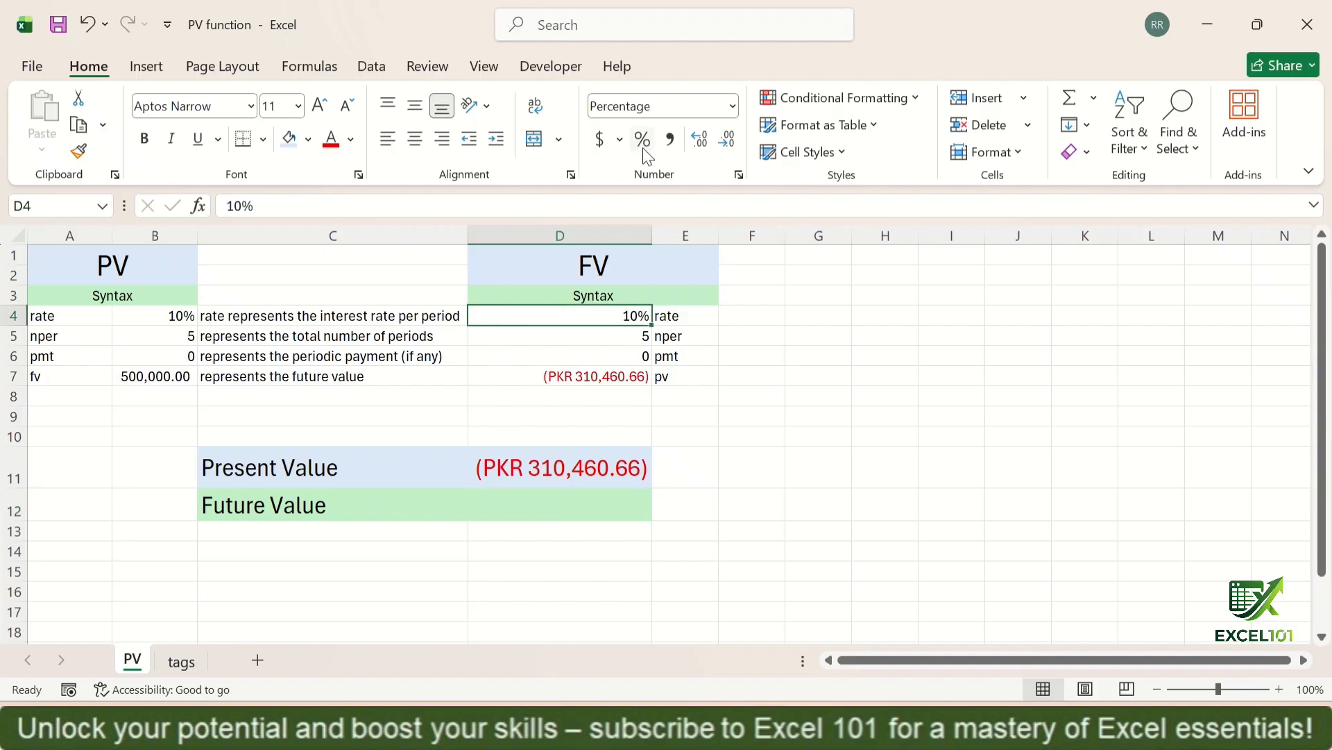
Calculate the Future Value in D12 with the formula =FV(D4,D5,D6,D7)
left_click(553, 504)
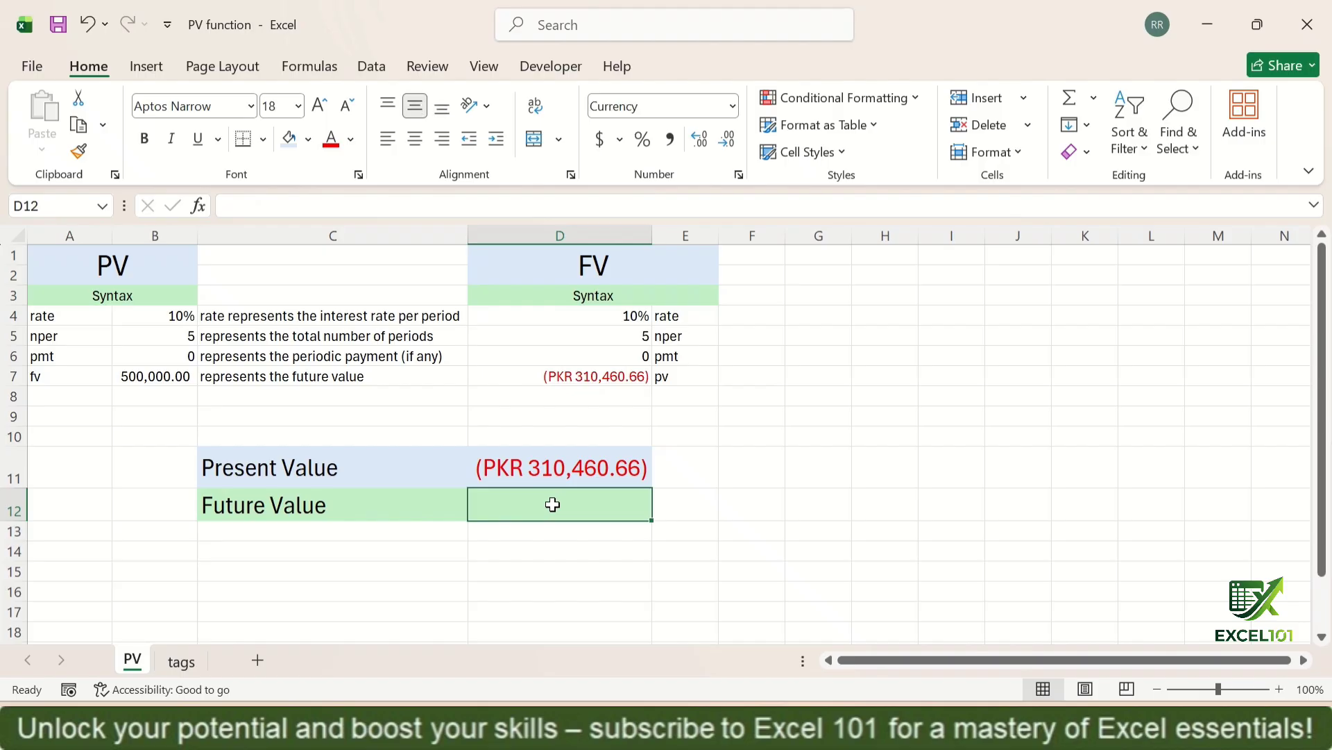
type("=fv")
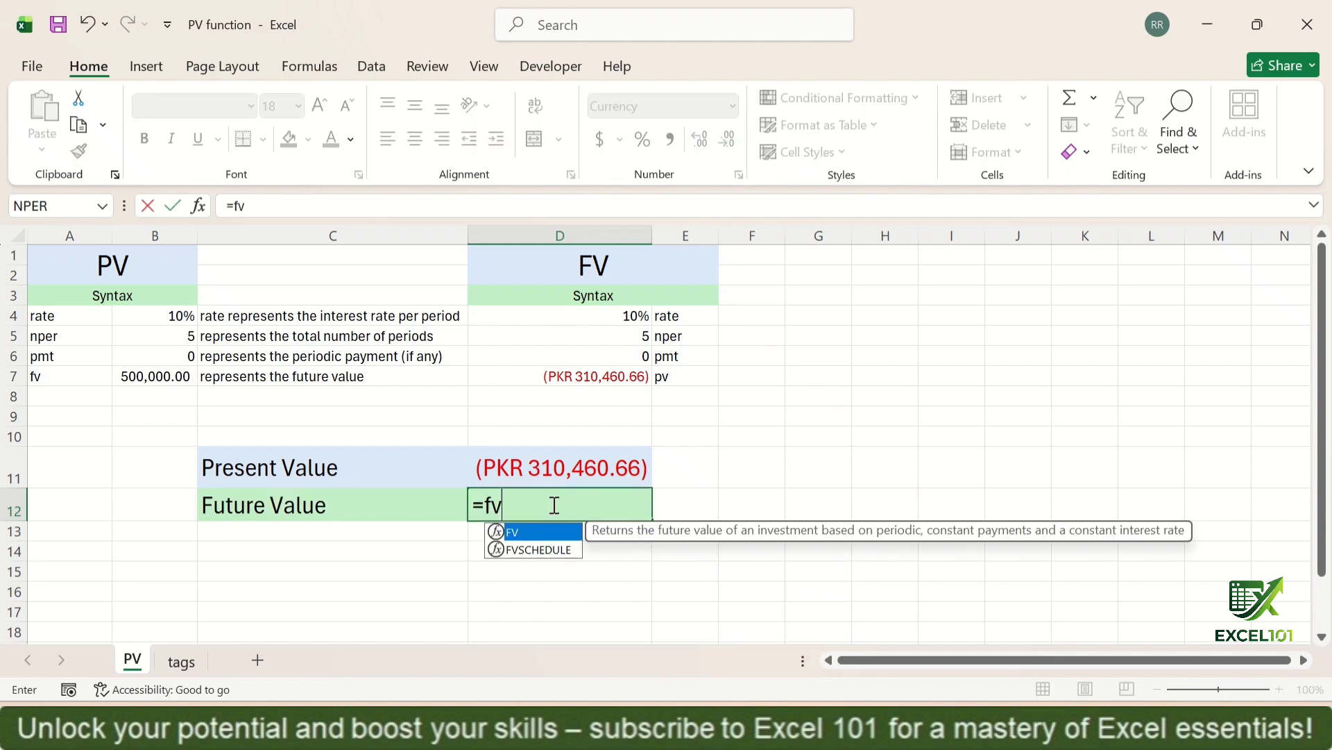
key("Tab")
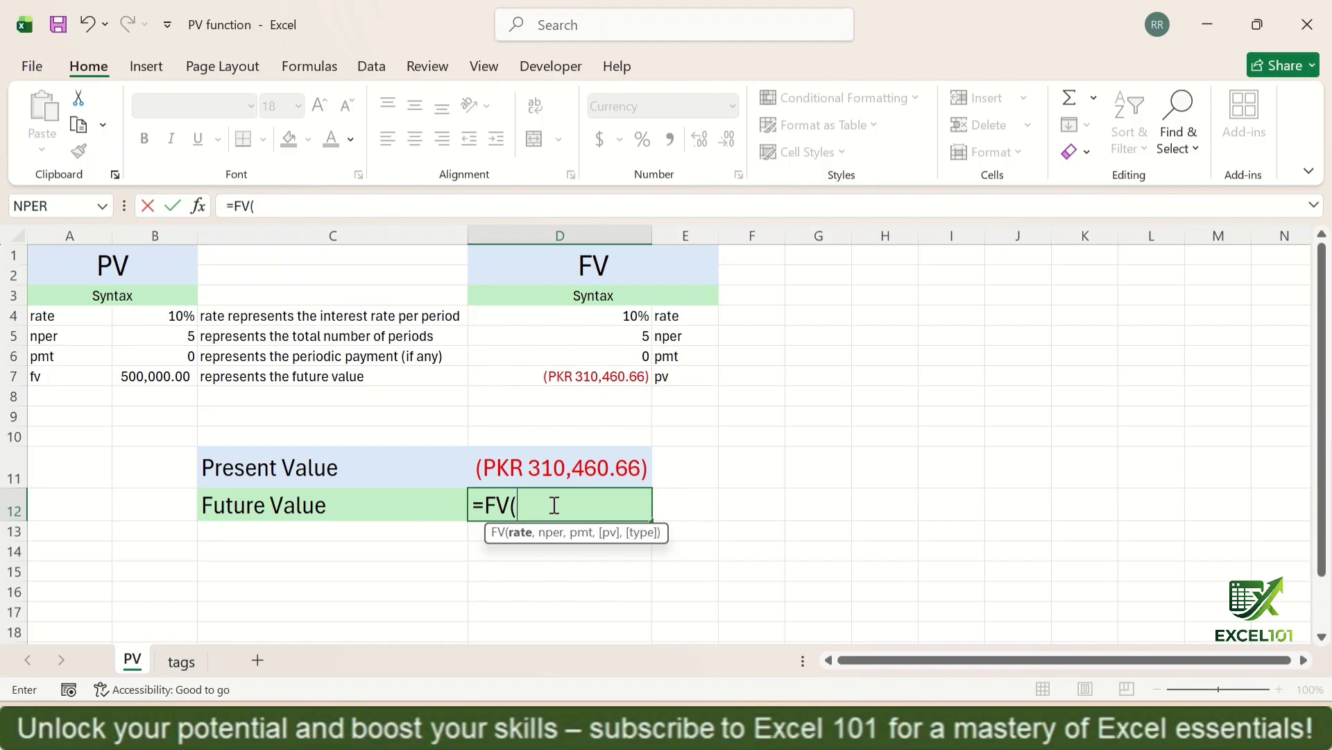
left_click(600, 316)
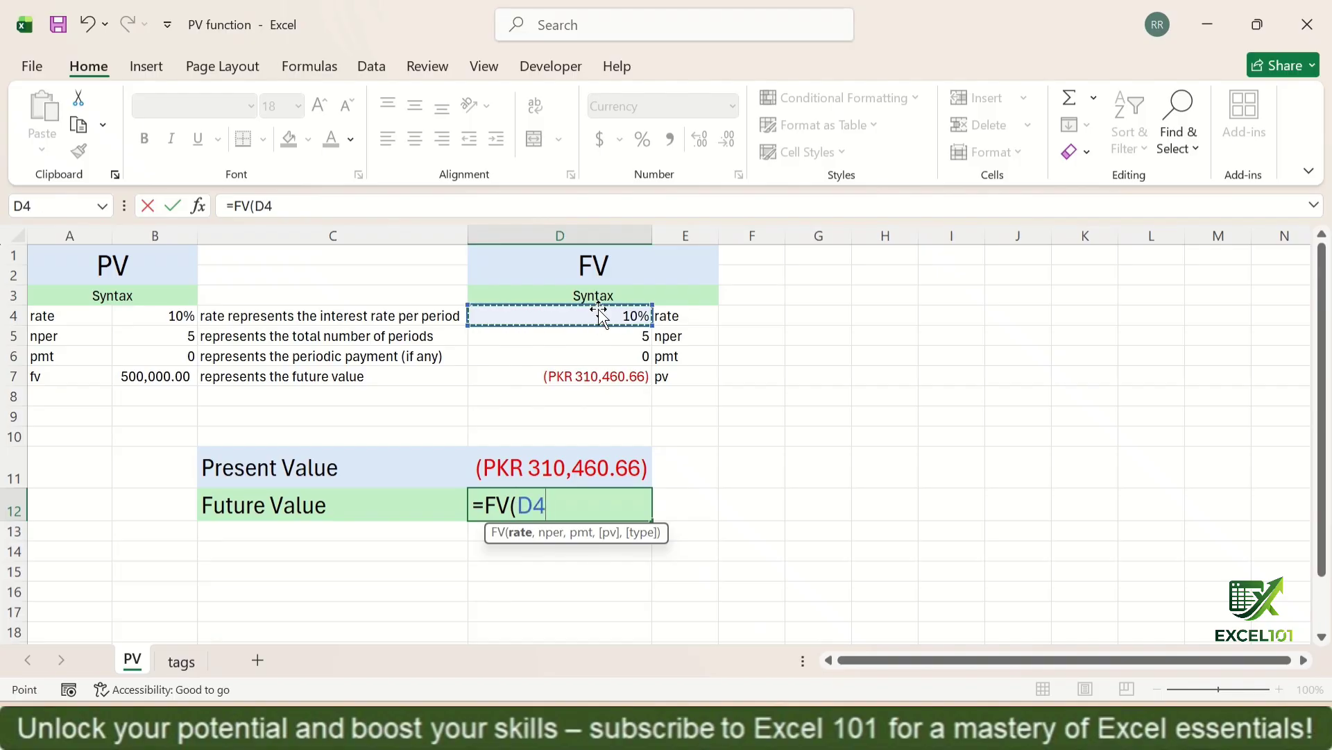
type(",")
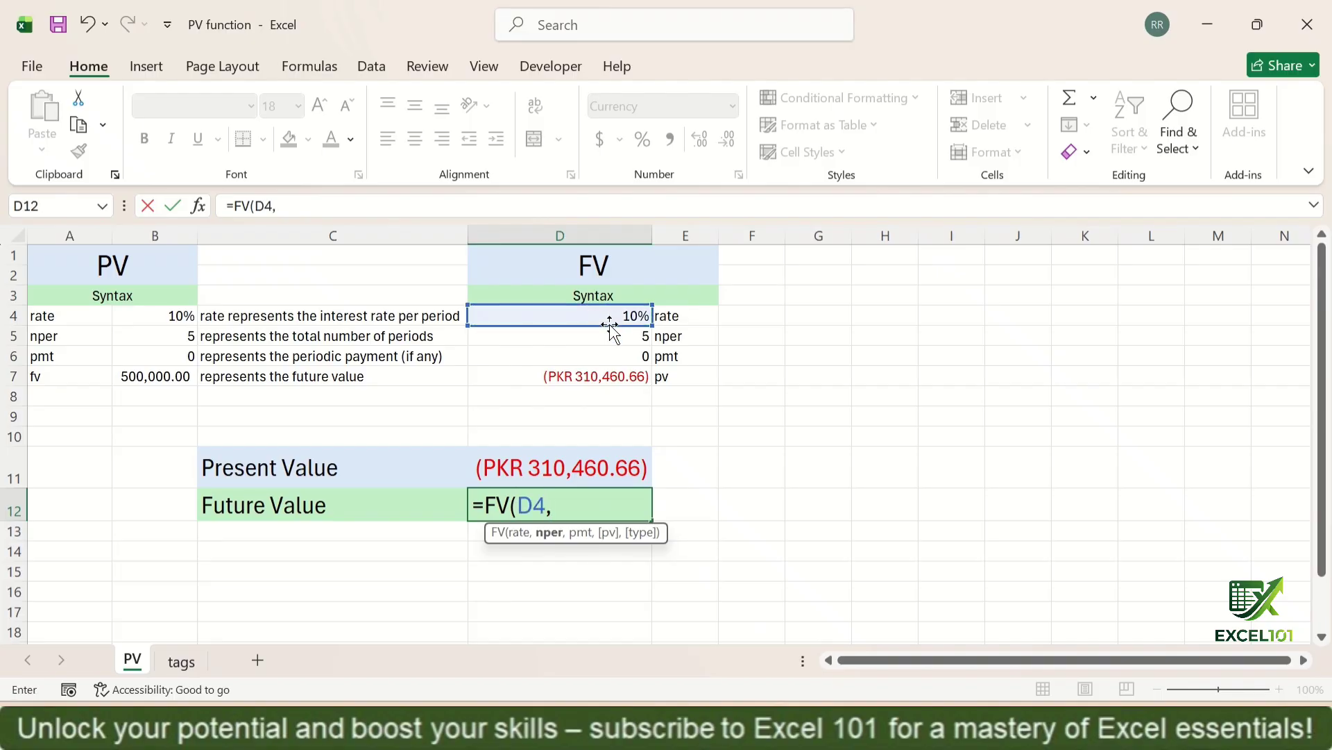
left_click(614, 338)
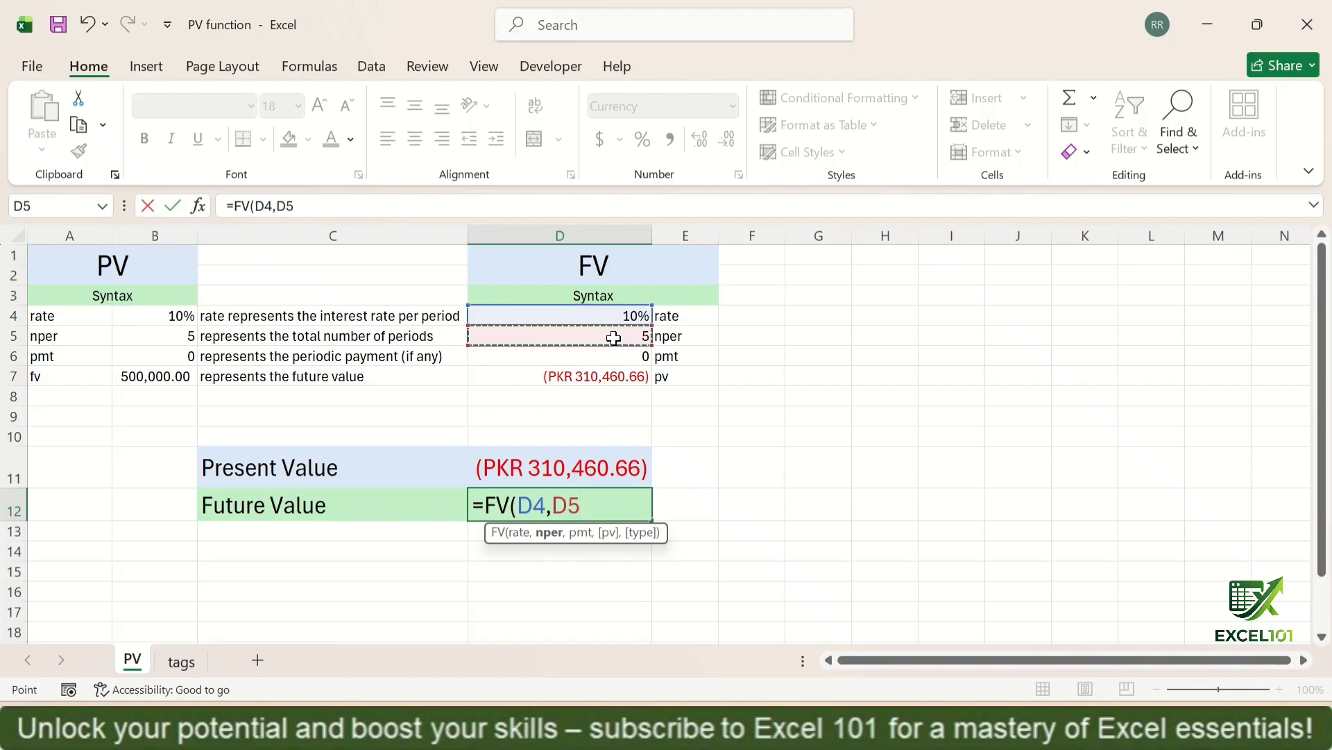
type(",")
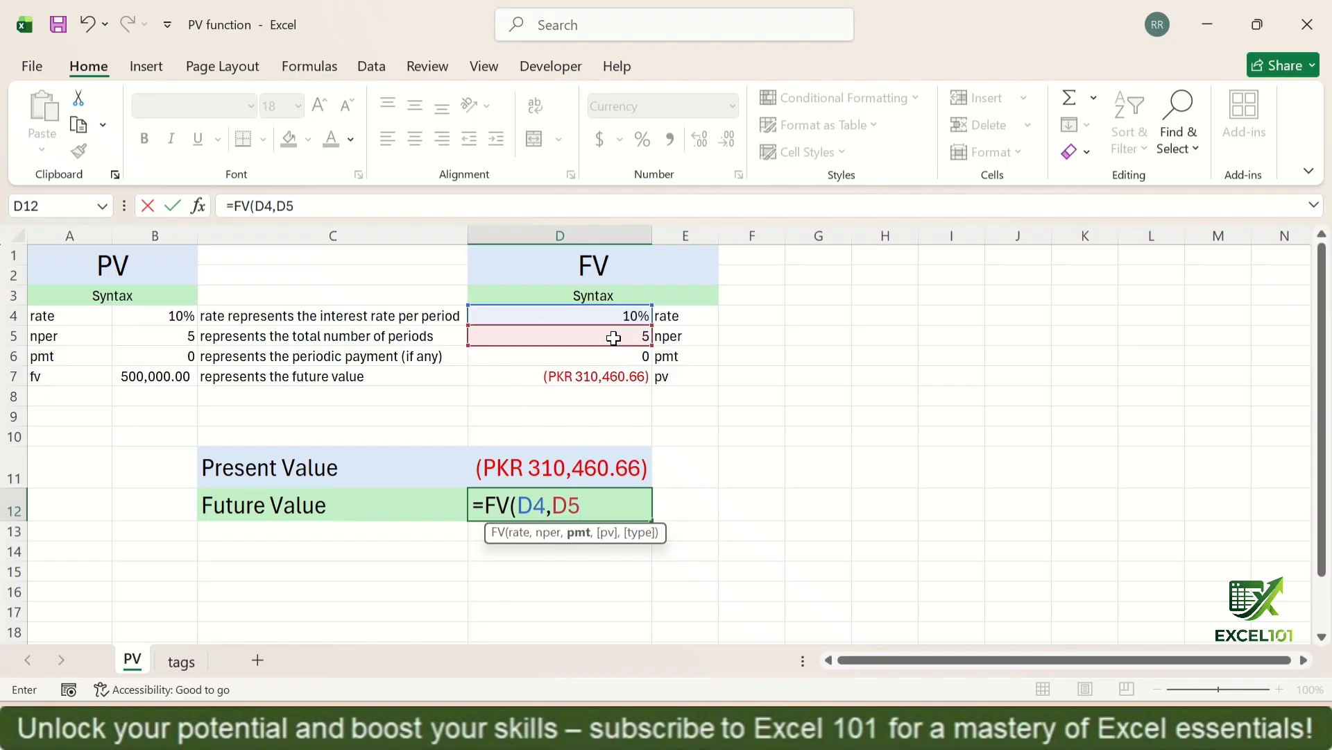
left_click(622, 359)
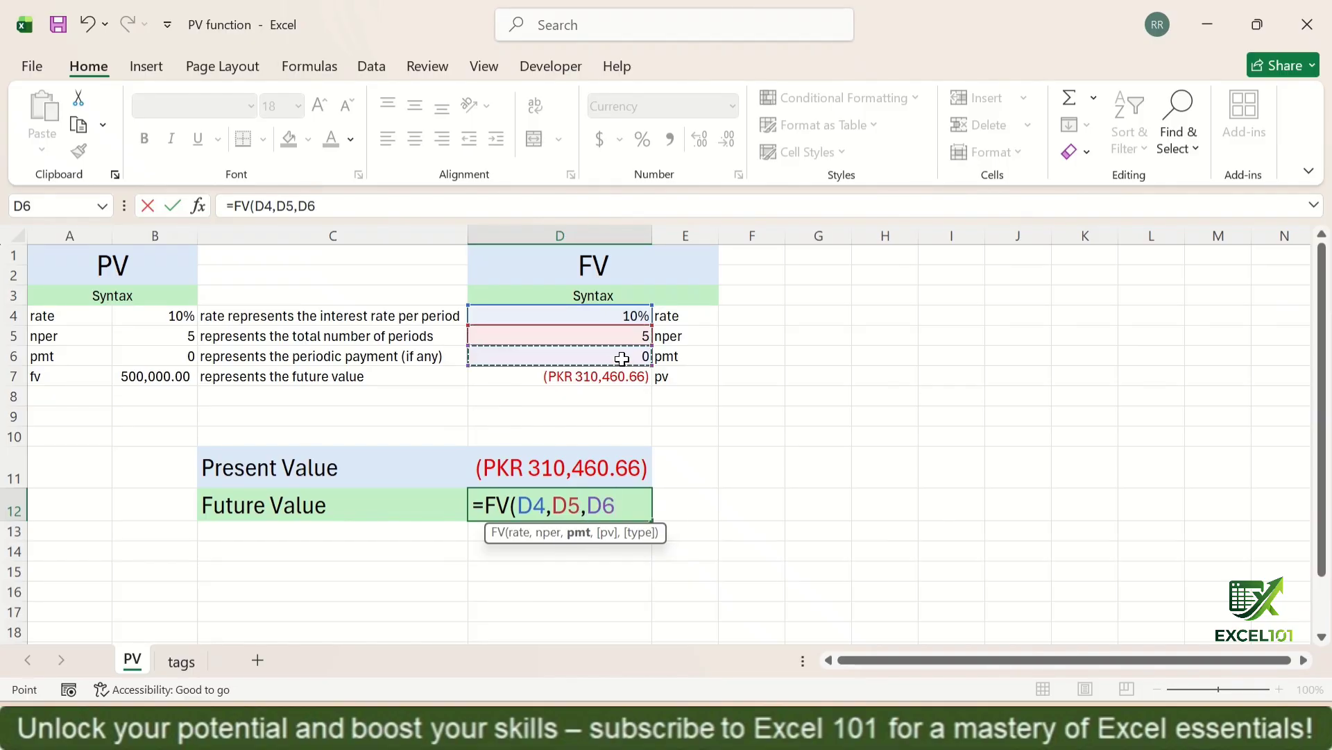
type(",")
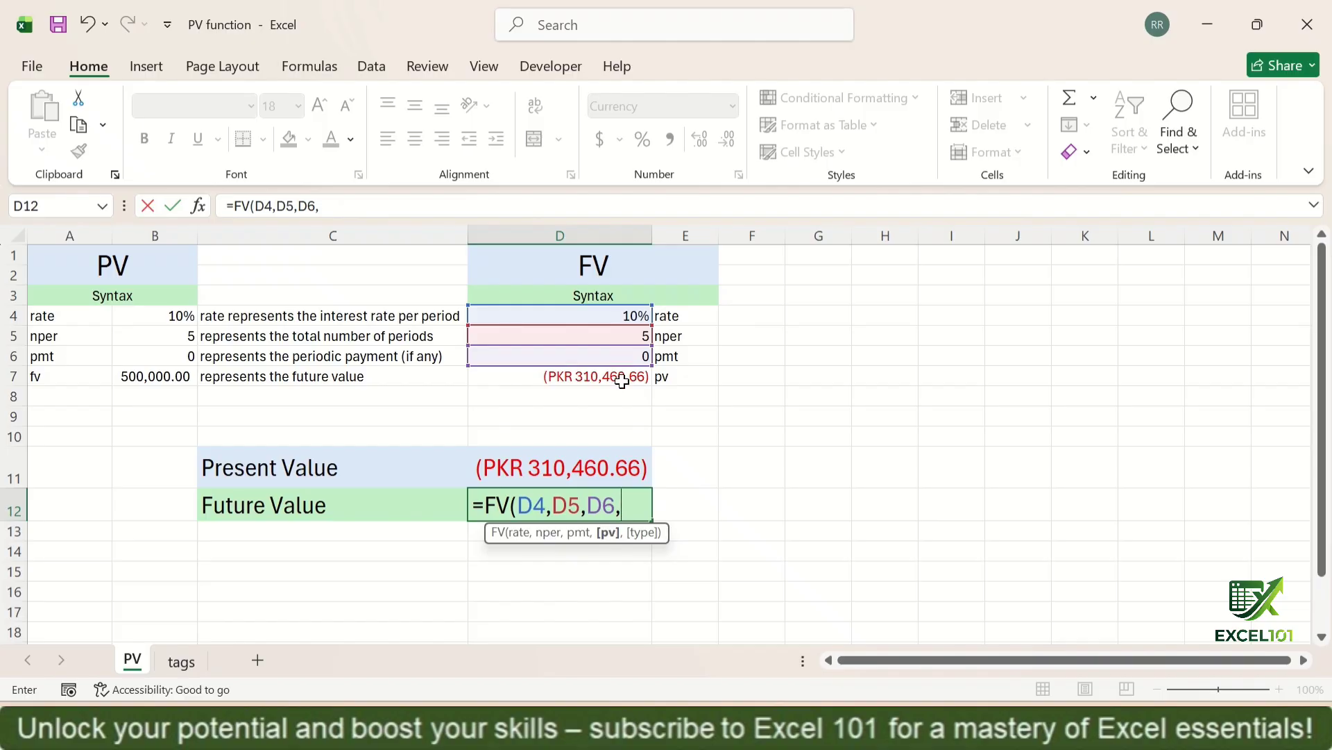
left_click(623, 378)
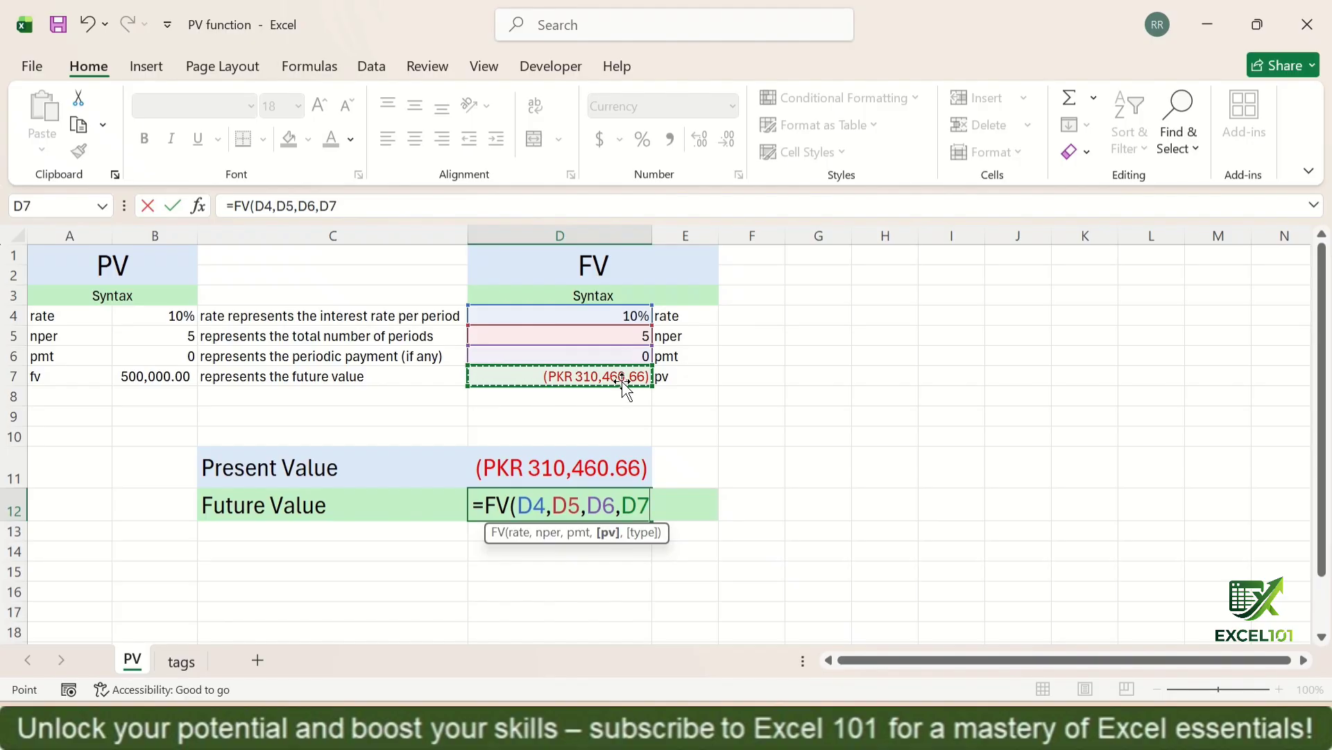
type(")")
key("Return")
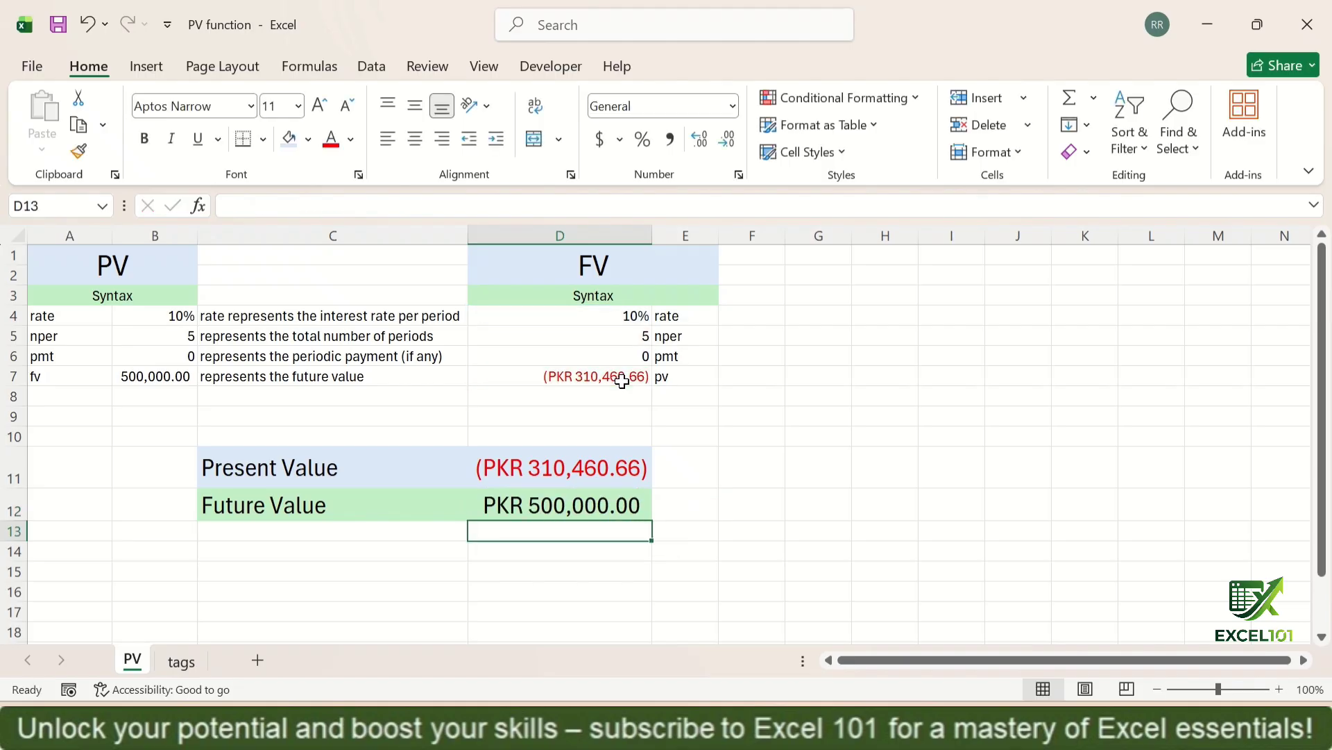
key("Up")
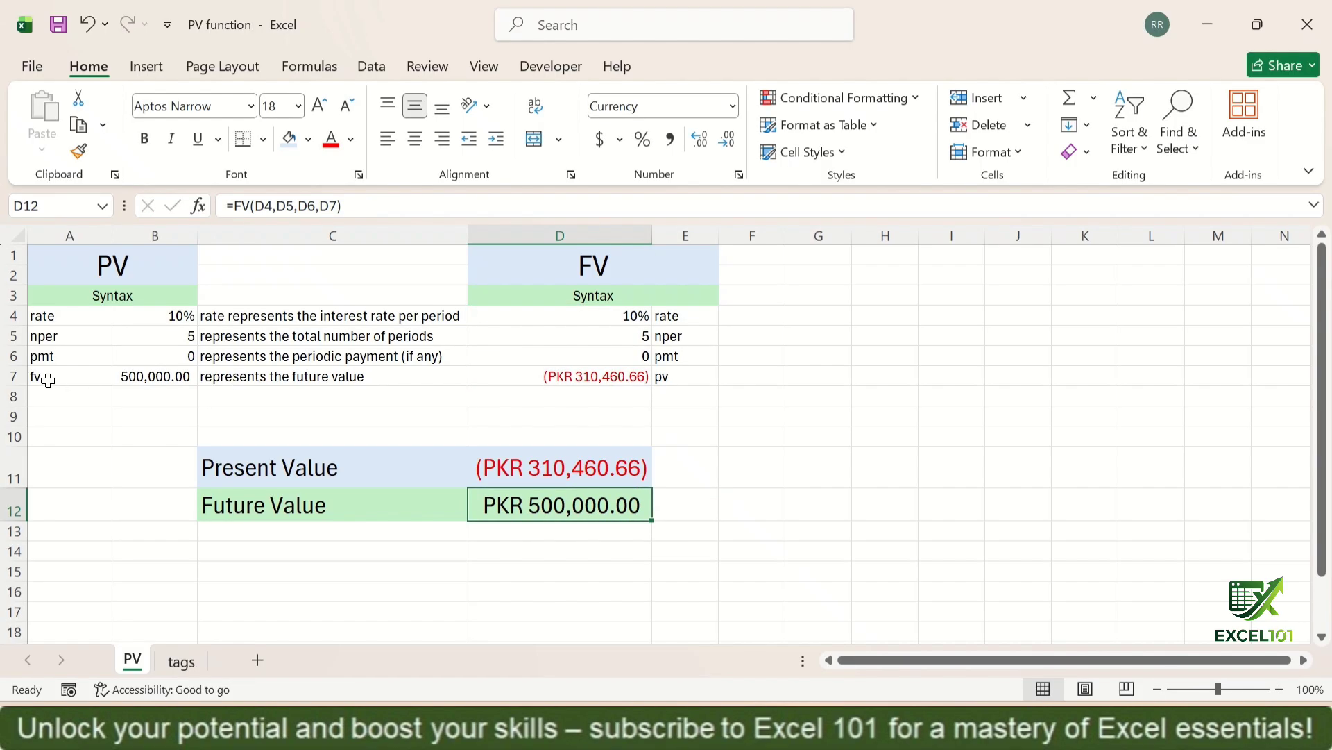
Enlarge the fv label and amount in A7:B7 to font size 20 and fill both cells light blue
left_click(48, 380)
key("shift+Right")
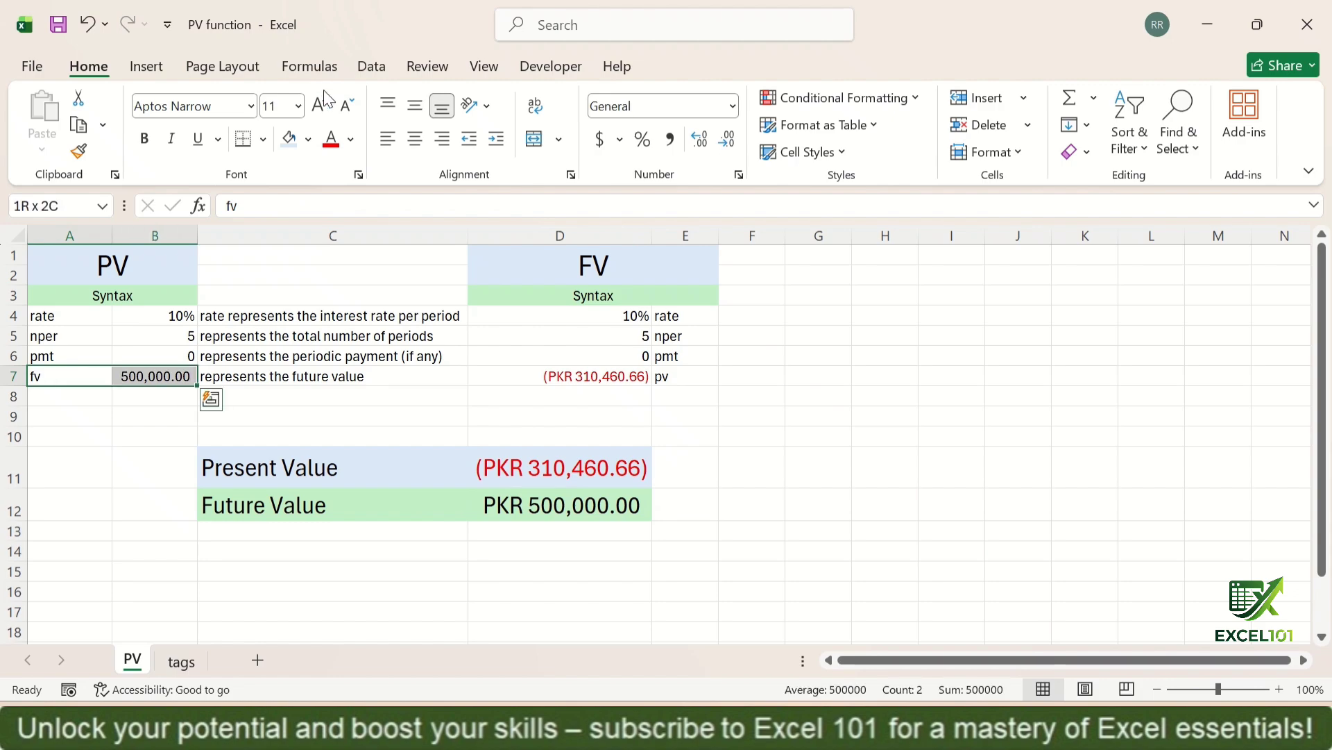
left_click(316, 109)
left_click(316, 109)
left_click(316, 109)
left_click(316, 110)
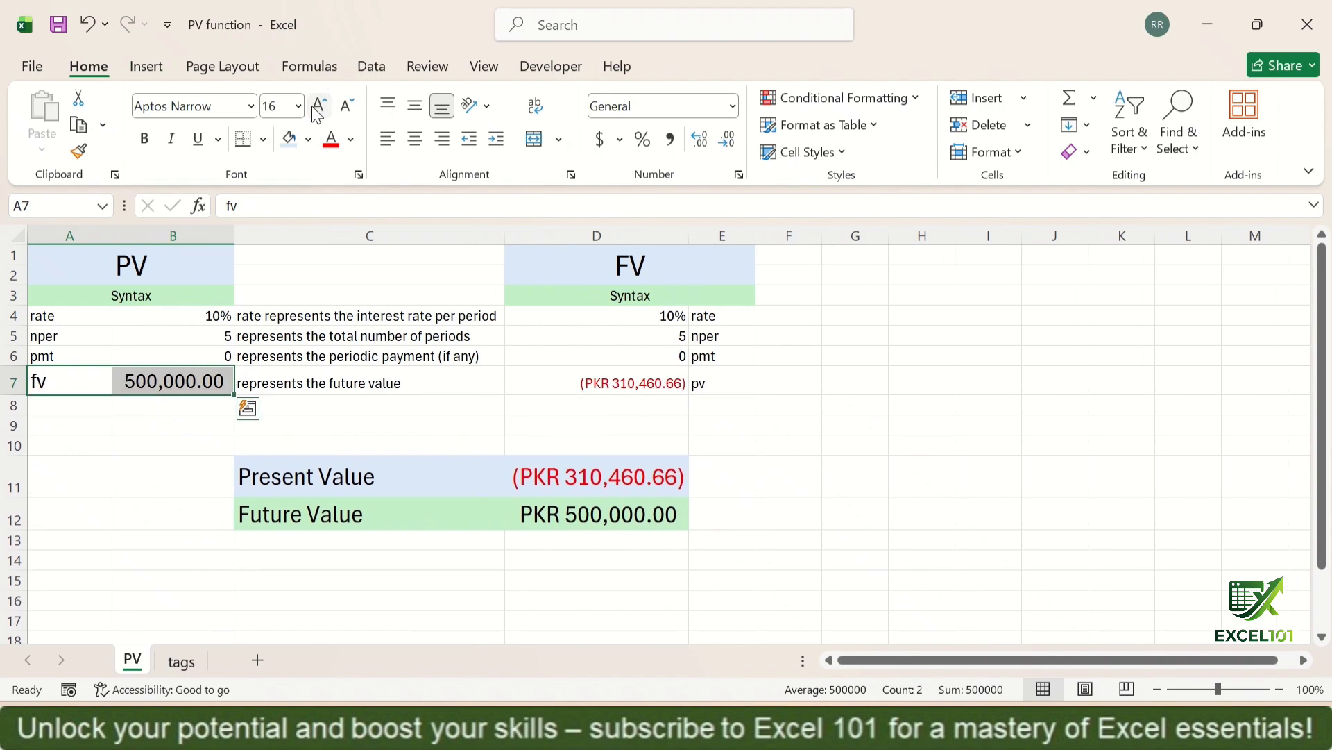
left_click(316, 110)
left_click(289, 138)
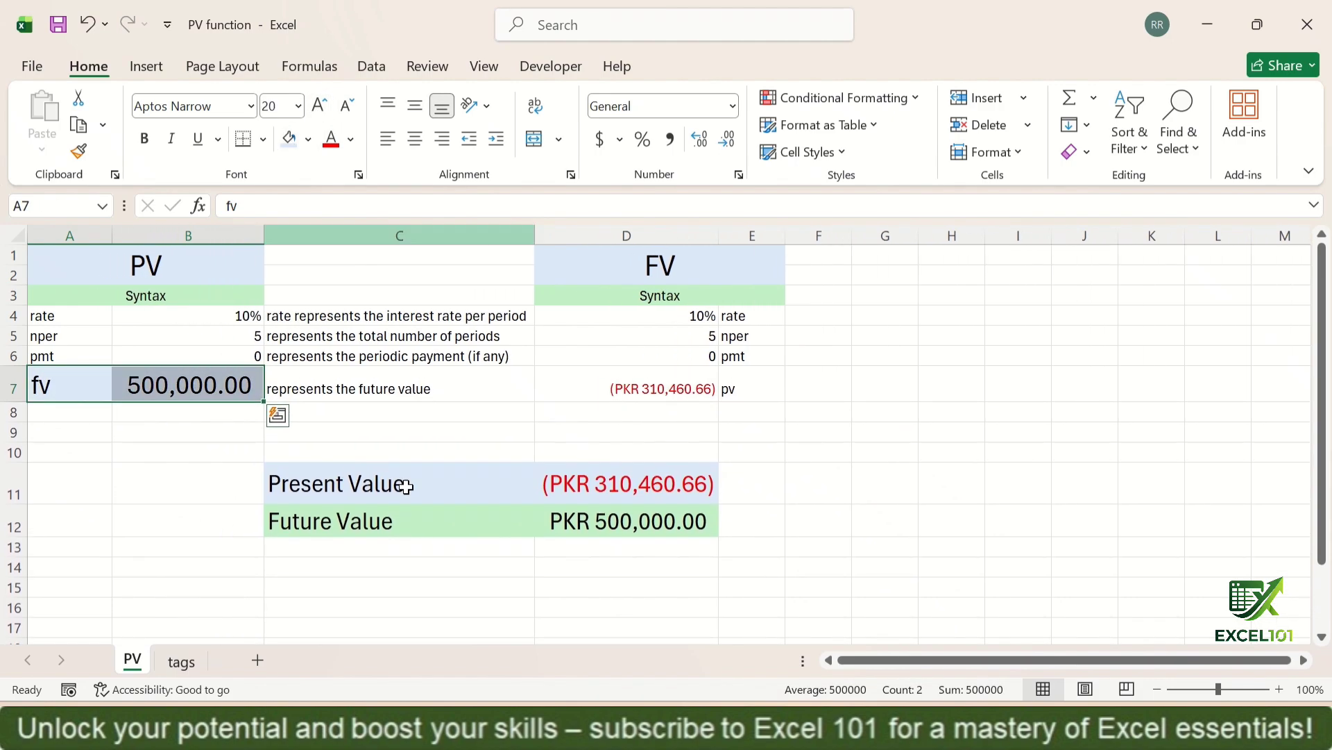
Enlarge the pv amount and label in D7:E7 to font size 20
left_click(662, 521)
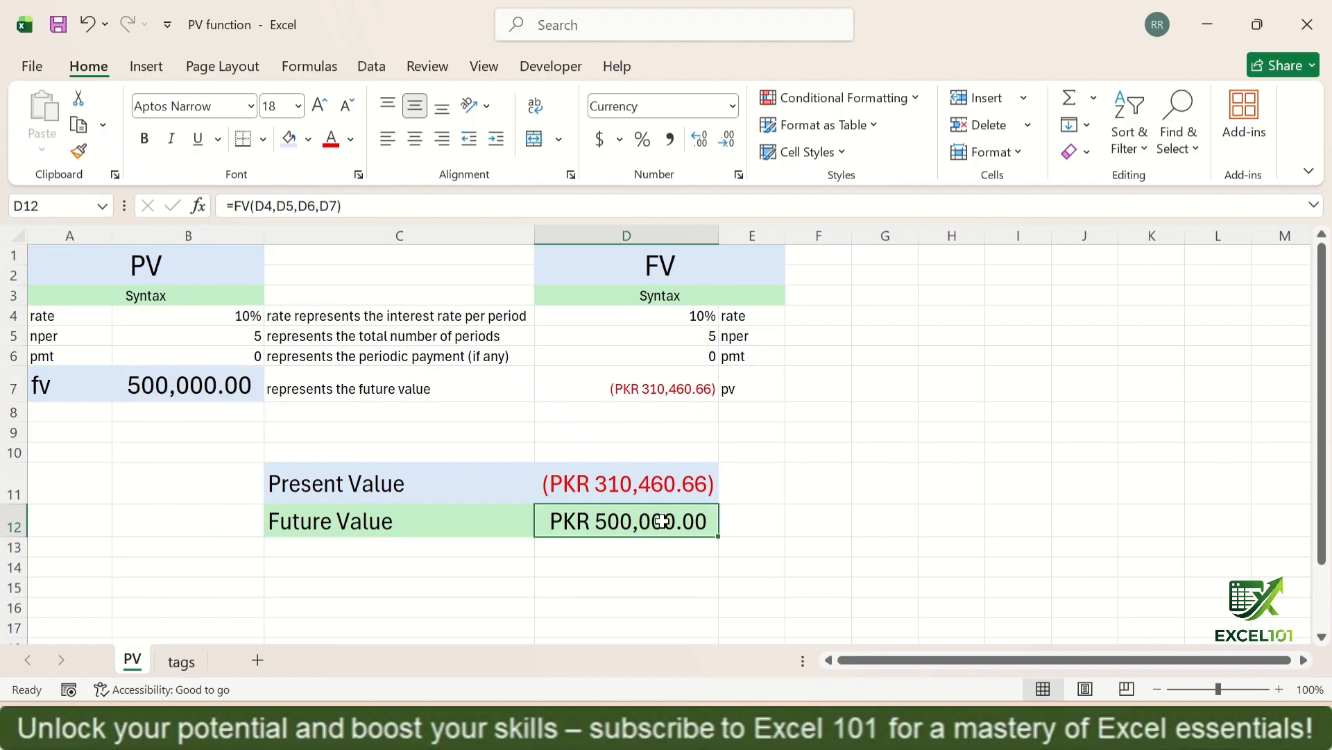
left_click(638, 392)
left_click_drag(639, 393, 750, 390)
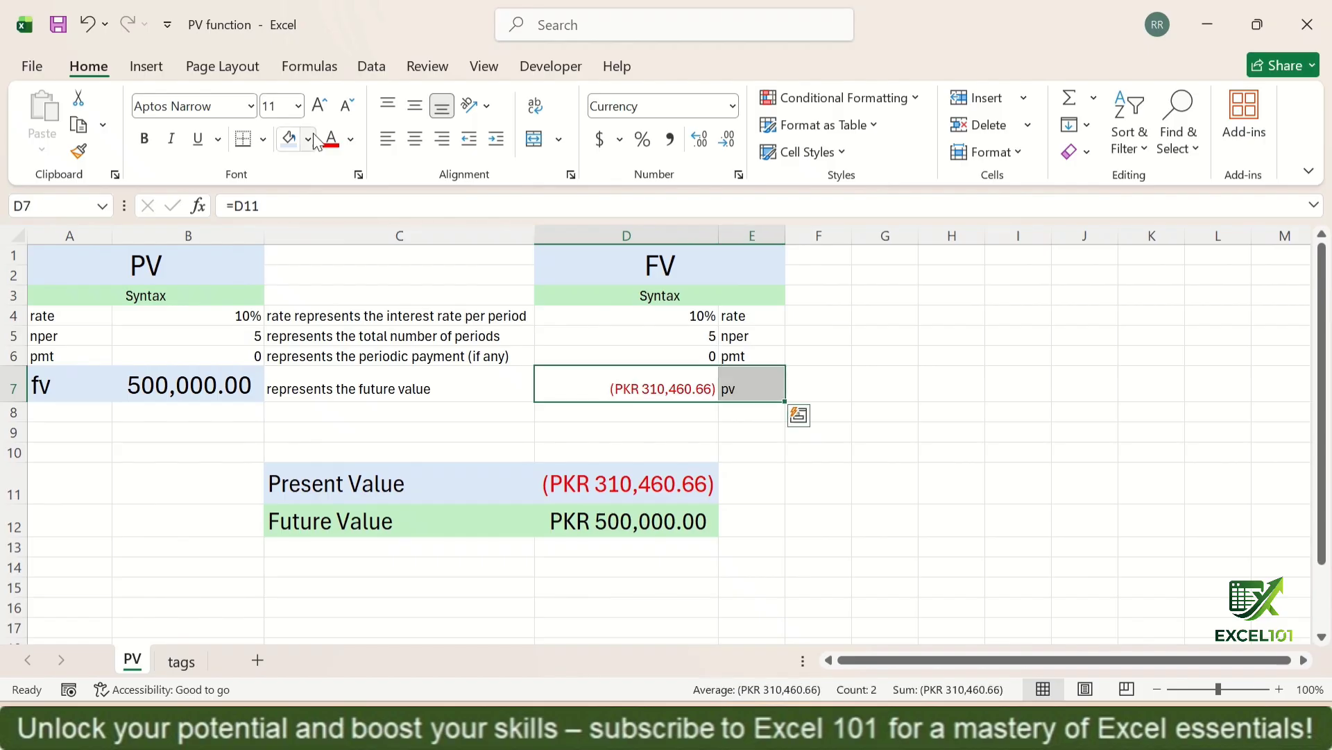
left_click(319, 106)
left_click(318, 106)
left_click(318, 106)
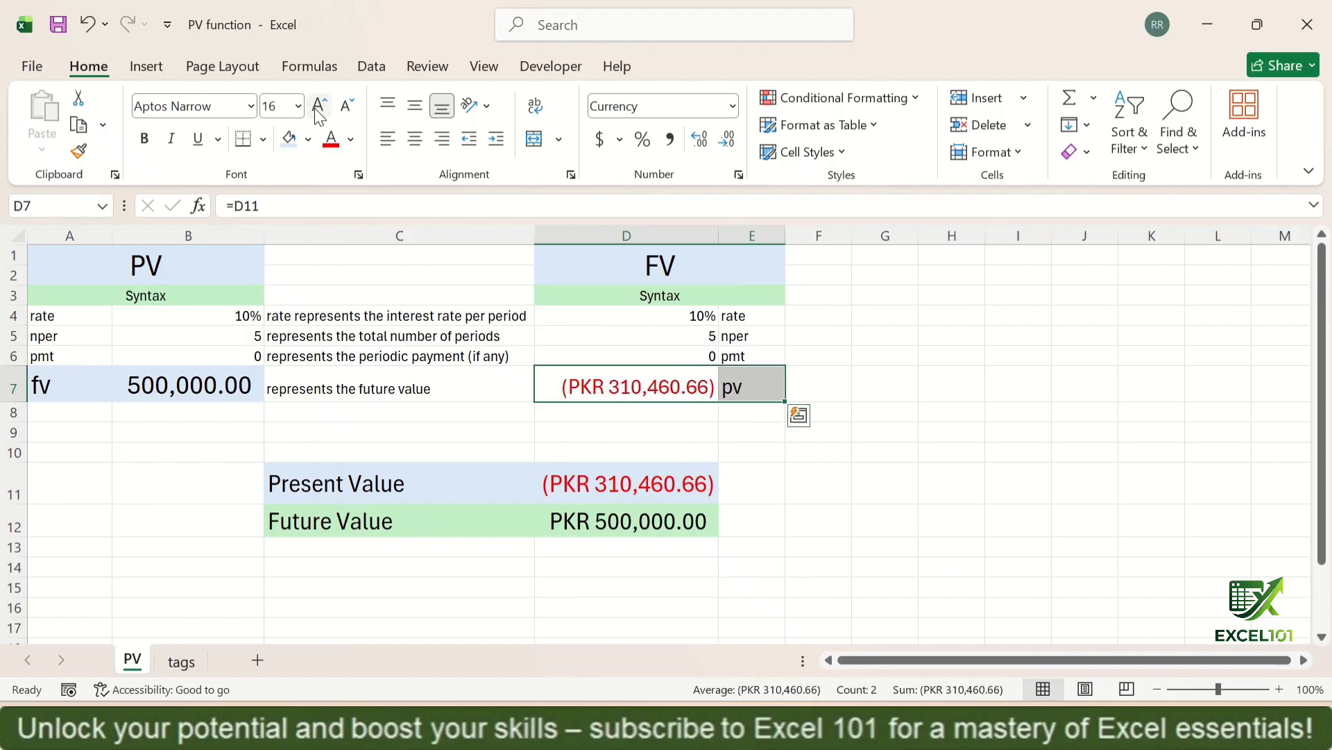
left_click(319, 106)
left_click(318, 106)
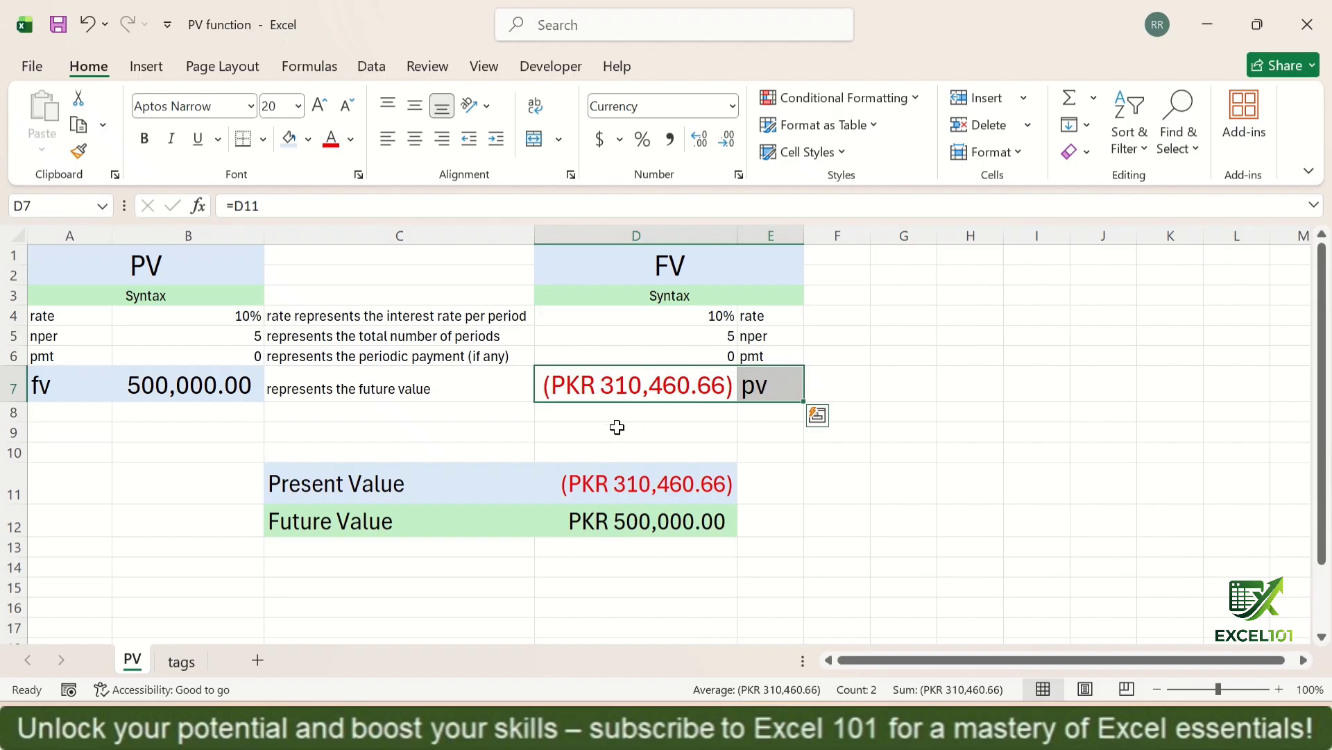
left_click(645, 521)
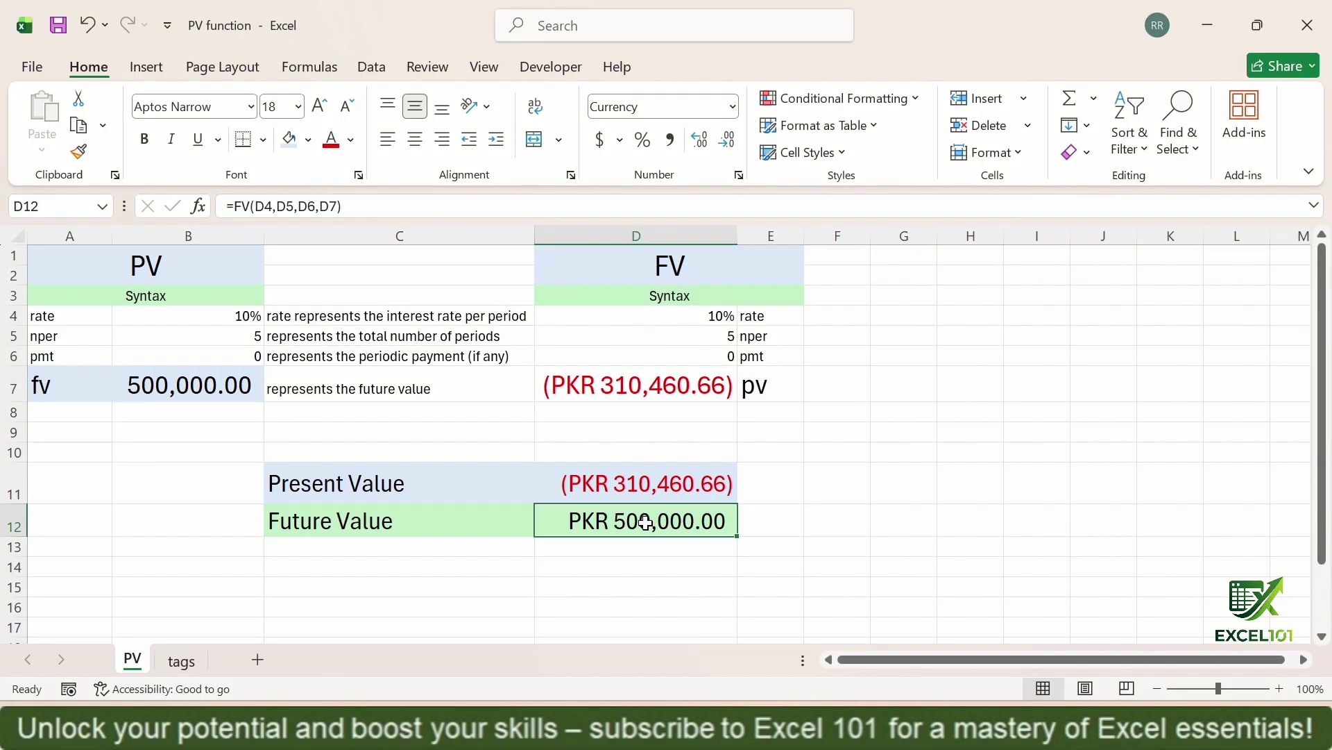